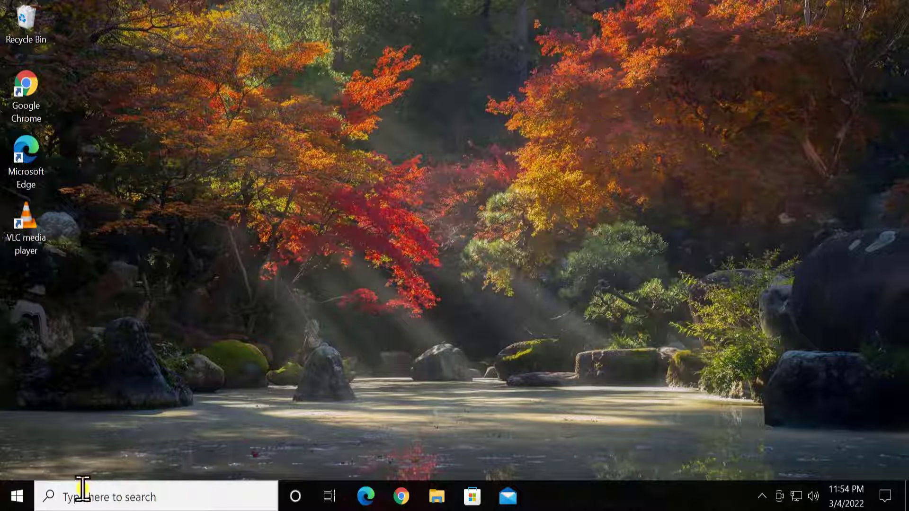
Check the programs affected by the Windows Modules Installer restore point, then exit System Restore.
click(107, 496)
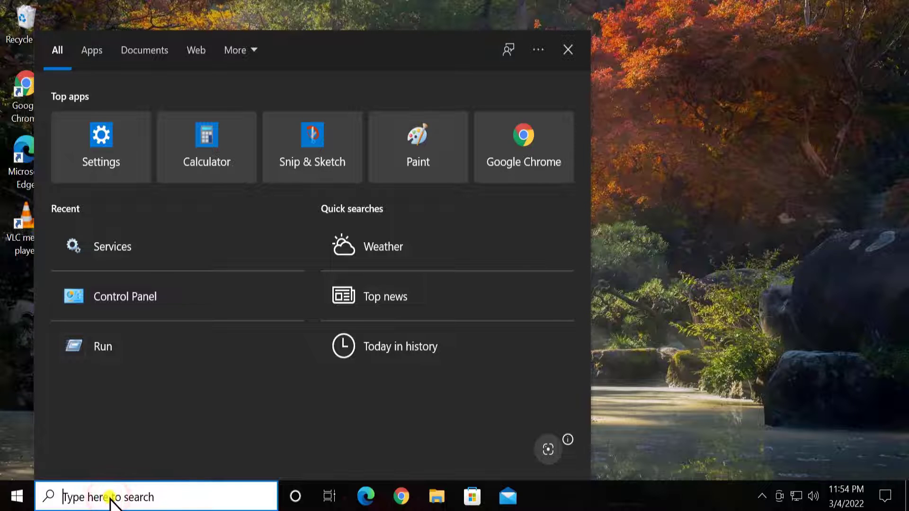
text(rstrui)
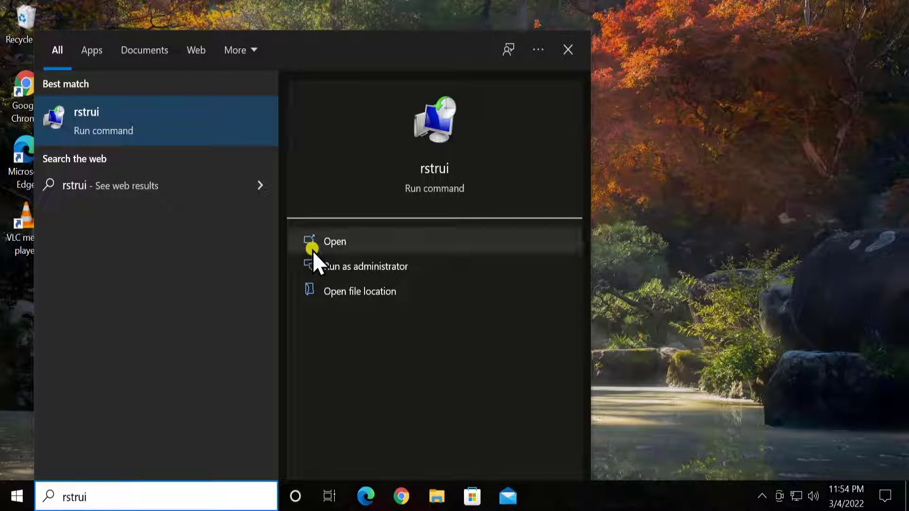
click(439, 245)
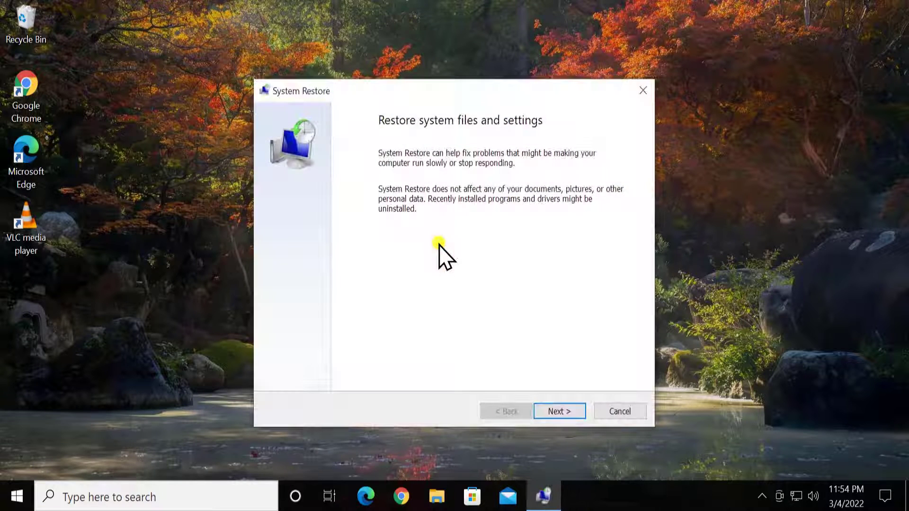
click(557, 411)
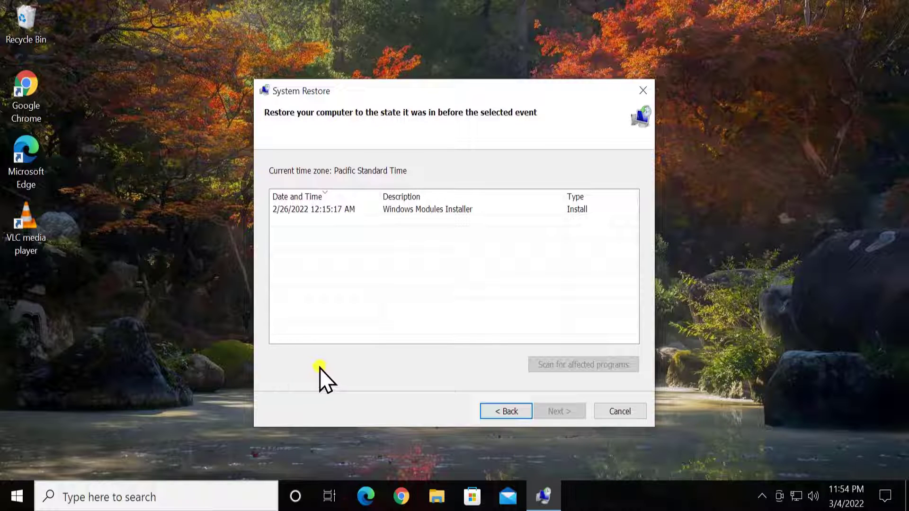
click(445, 211)
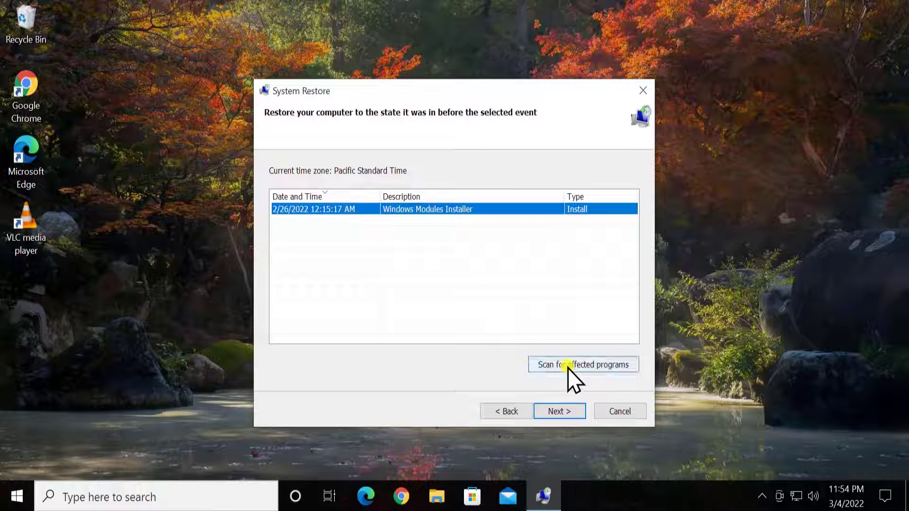
click(618, 365)
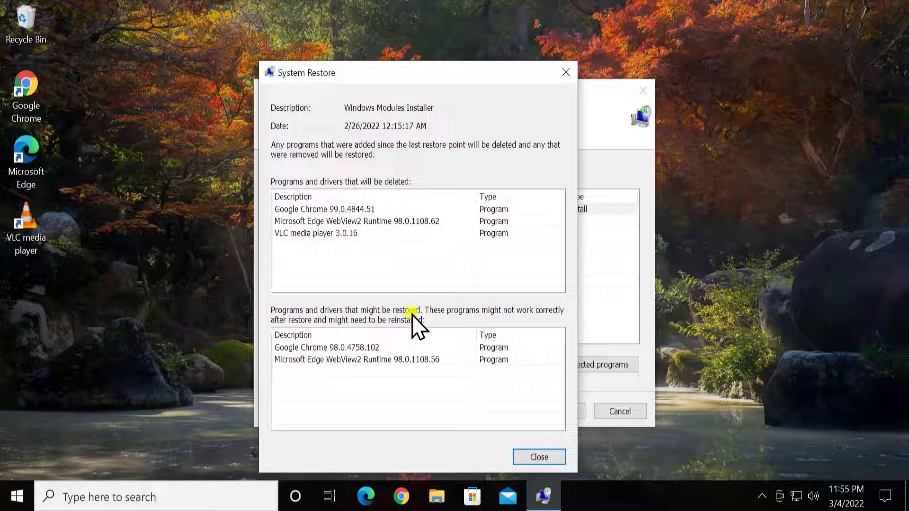
click(529, 462)
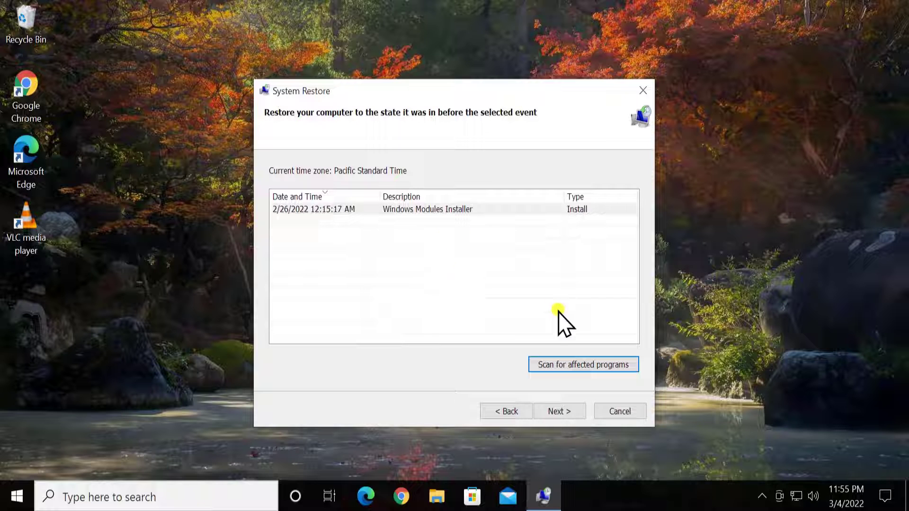
click(492, 209)
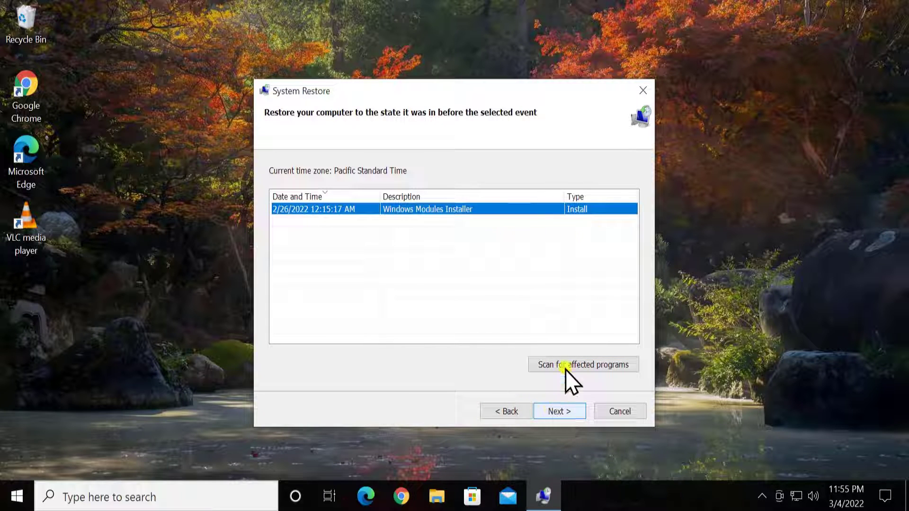
click(650, 95)
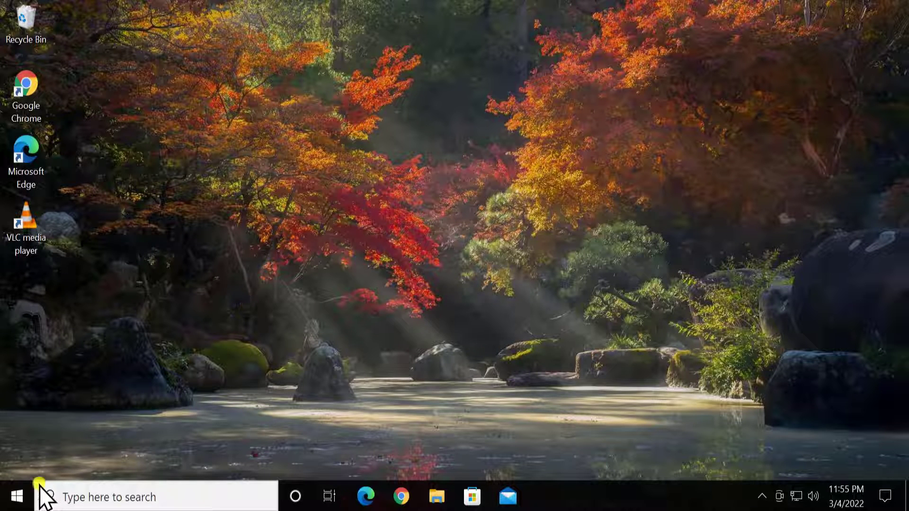
Open Update & Security in Windows Settings, then close Settings.
click(14, 496)
mouse_move(9, 419)
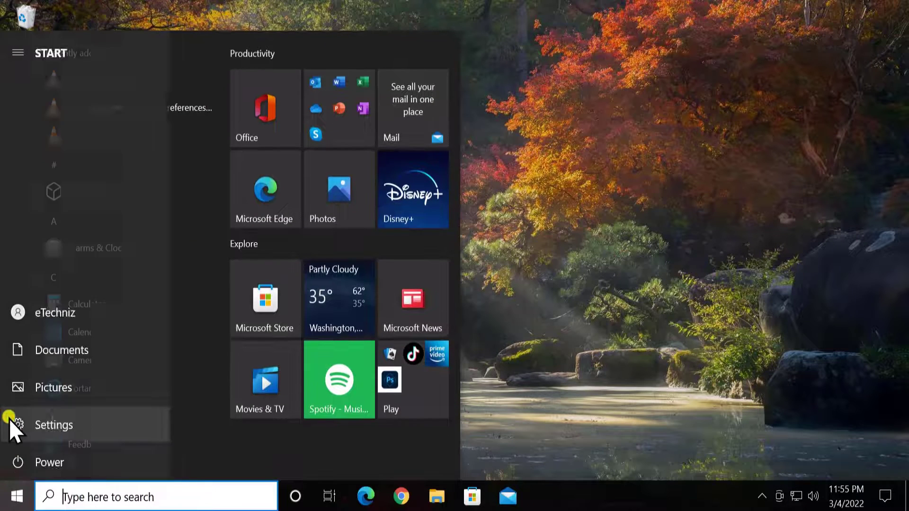
click(154, 430)
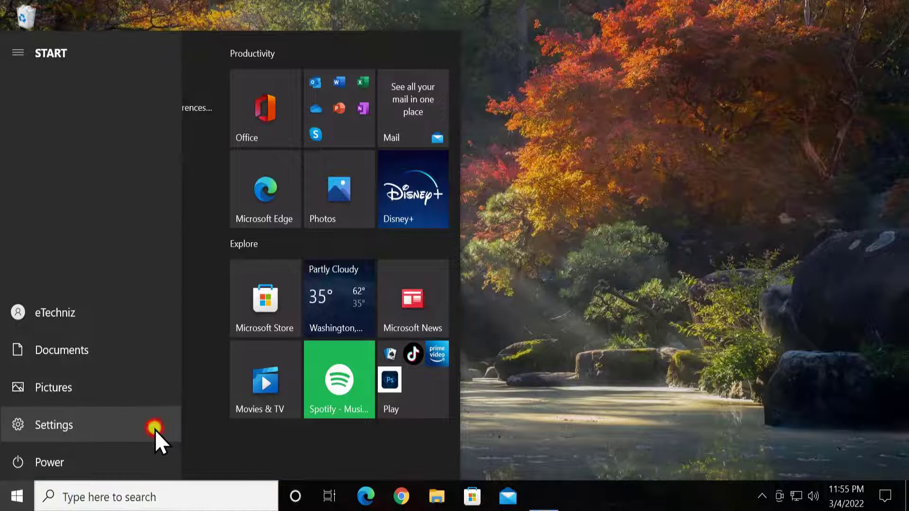
scroll(188, 372, down, 1)
scroll(187, 372, down, 1)
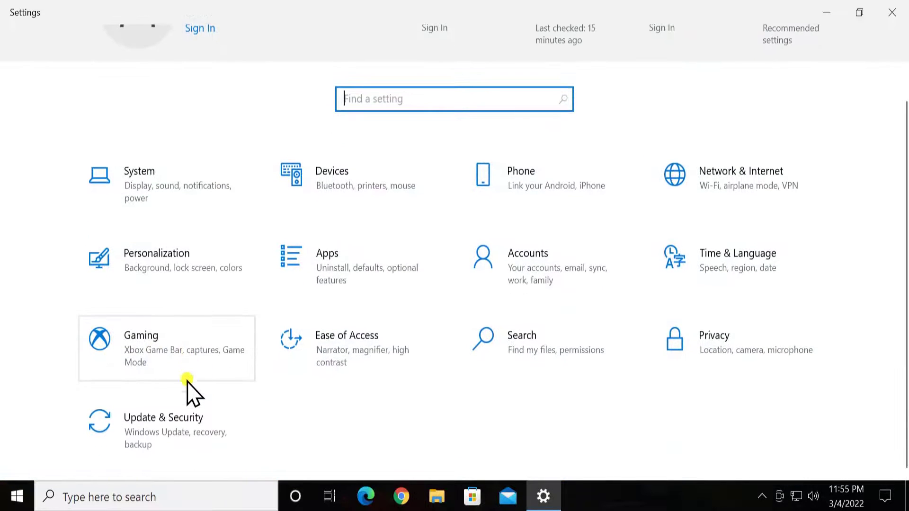
click(205, 428)
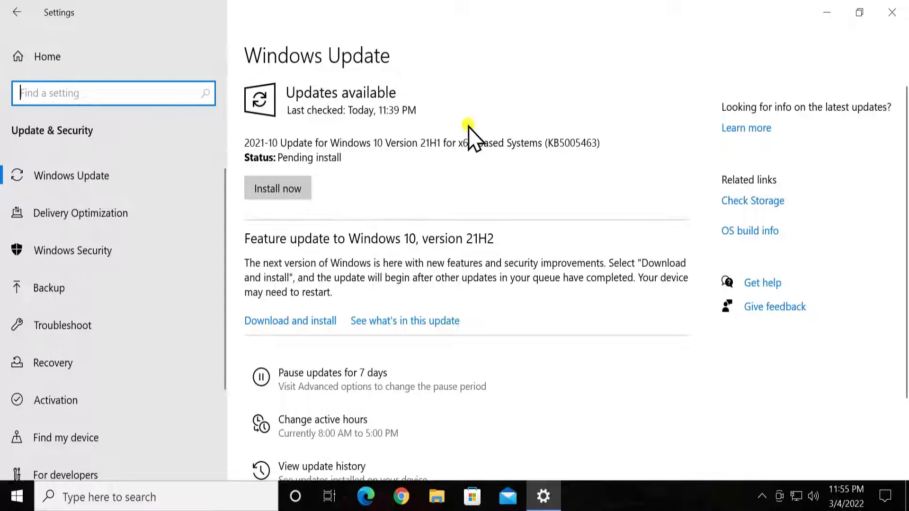
click(896, 12)
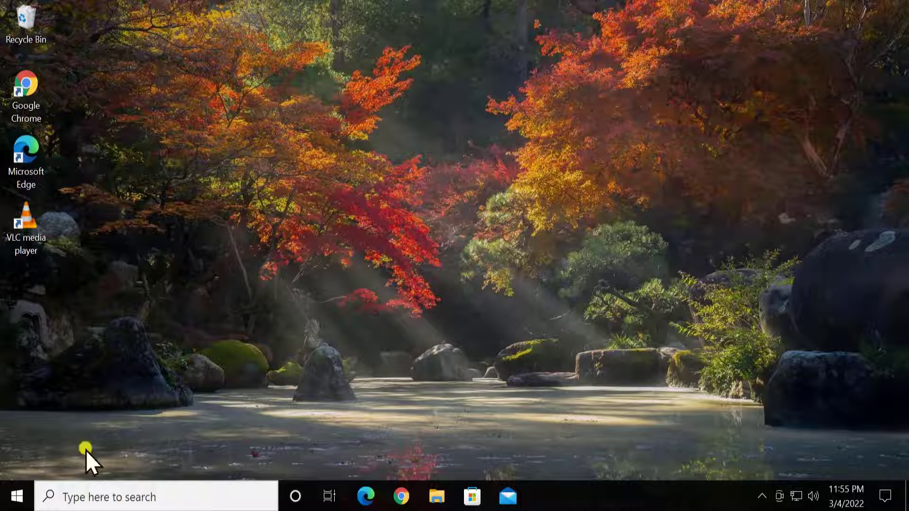
Go to Troubleshoot's Additional troubleshooters list and expand the Shared Folders entry.
click(24, 495)
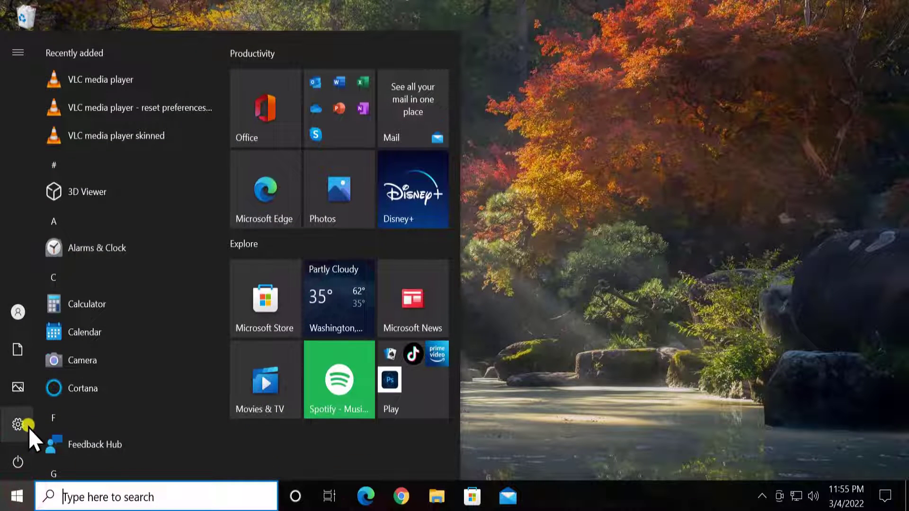
click(67, 428)
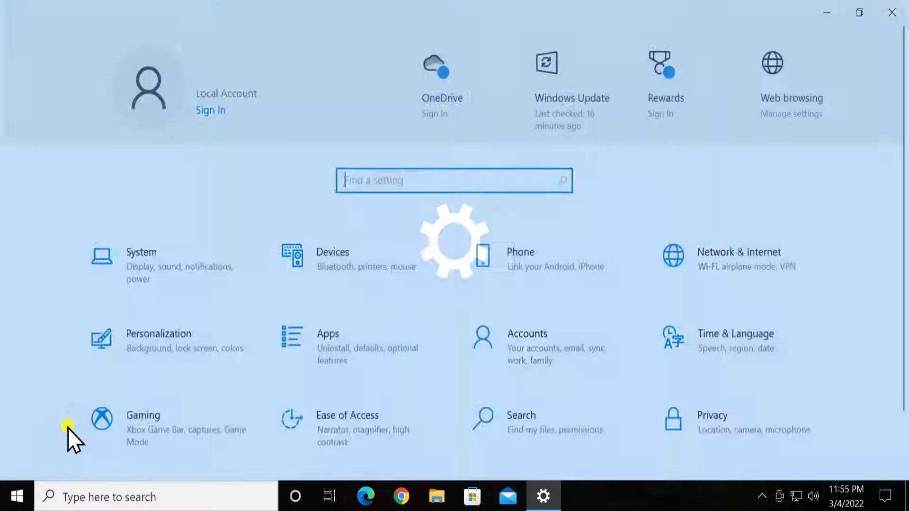
scroll(190, 379, down, 2)
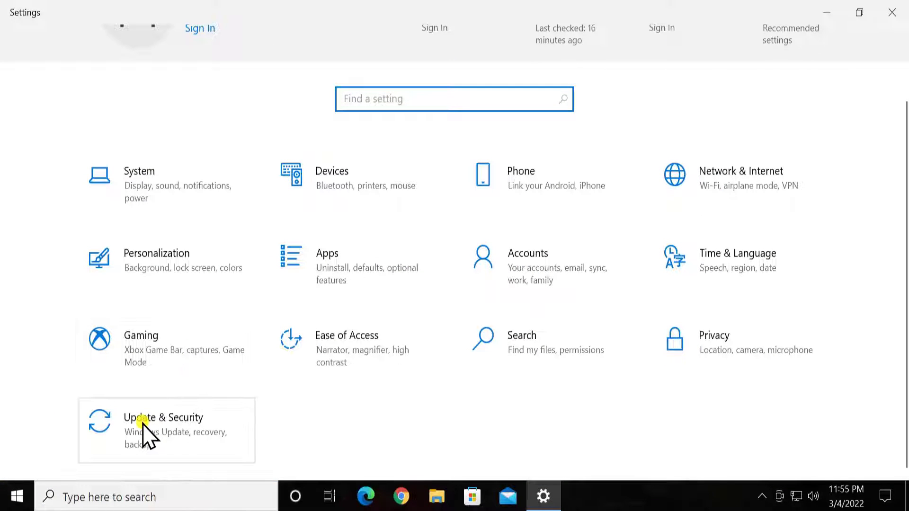
click(206, 426)
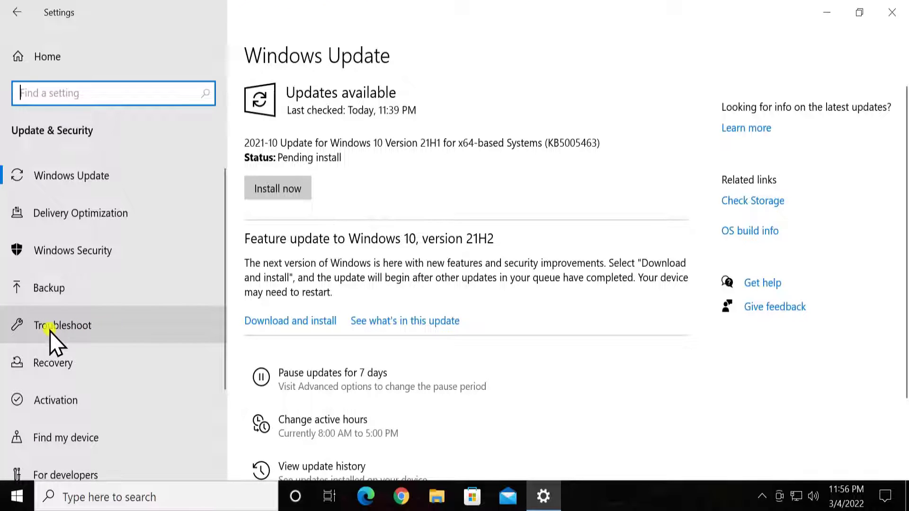
click(143, 328)
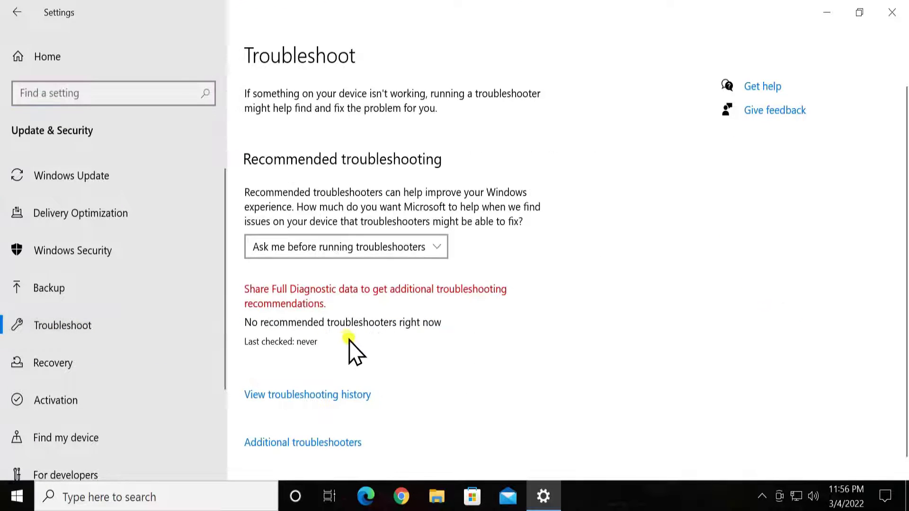
click(351, 444)
scroll(420, 243, down, 7)
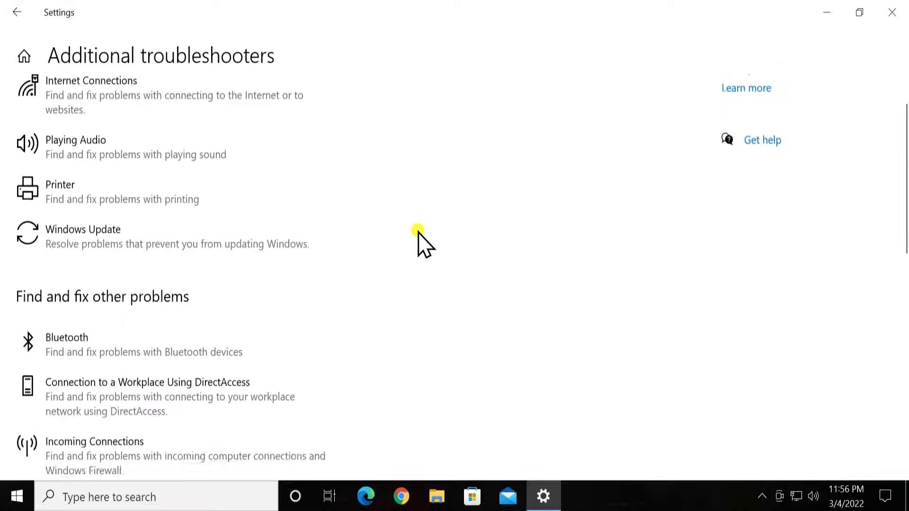
scroll(420, 243, down, 2)
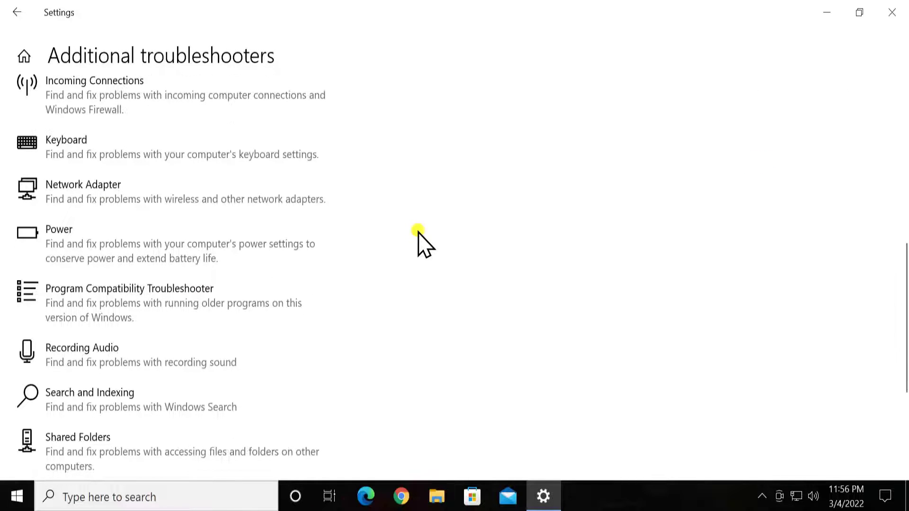
scroll(419, 233, down, 3)
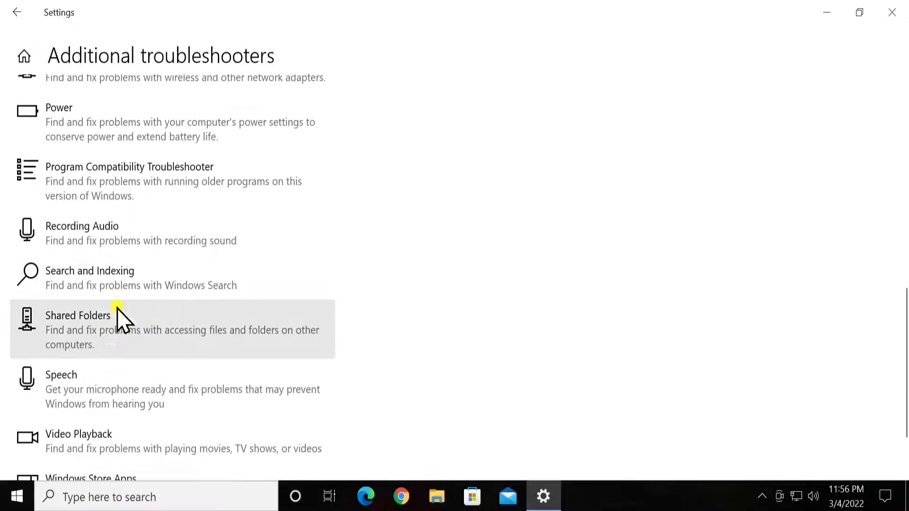
click(172, 330)
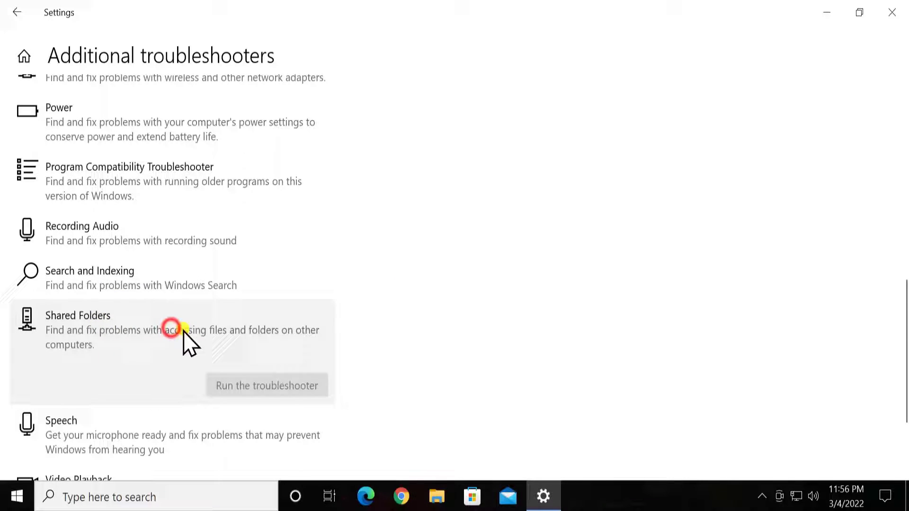
Start the Shared Folders troubleshooter, cancel it without a network location, and close Settings.
click(279, 386)
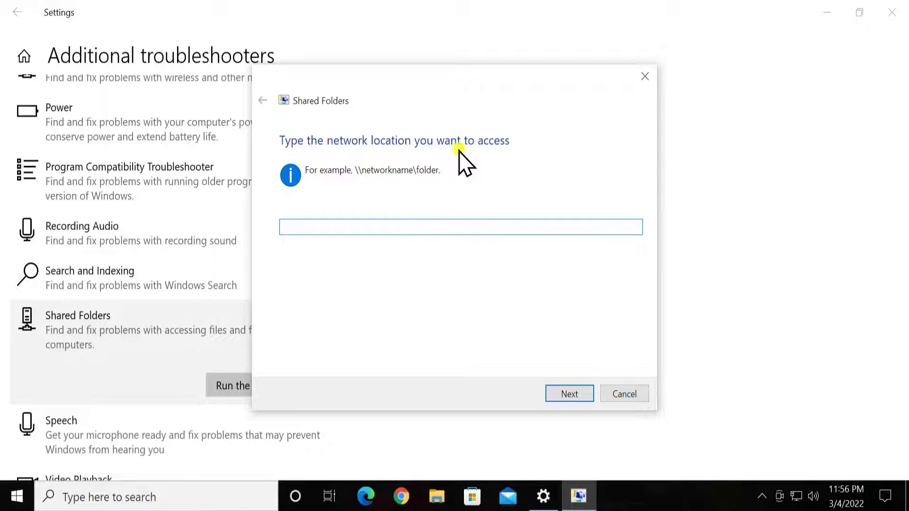
click(383, 227)
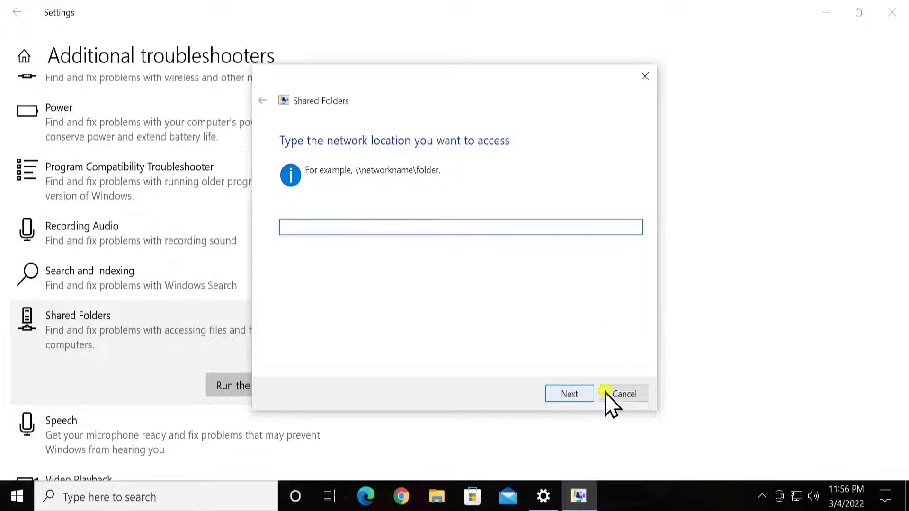
click(621, 394)
click(894, 13)
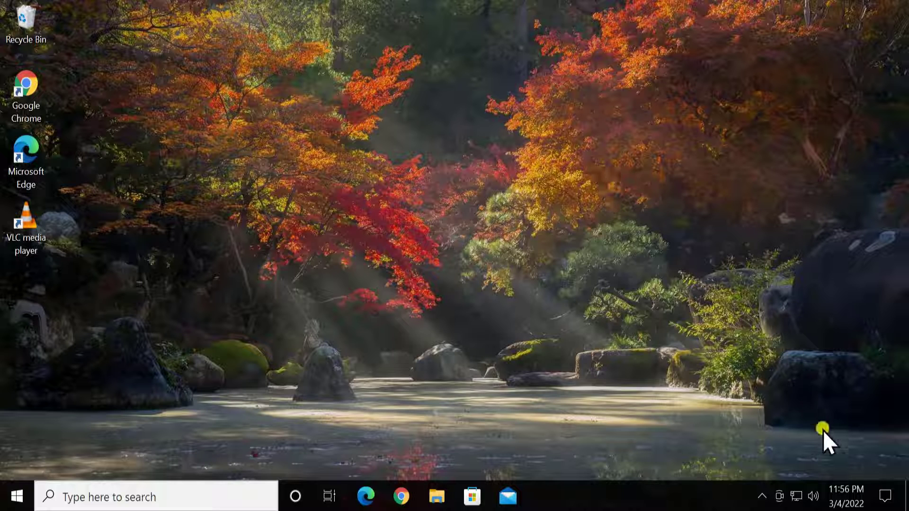
Change the Tech Hack network profile from Public to Private, then close its properties.
click(800, 497)
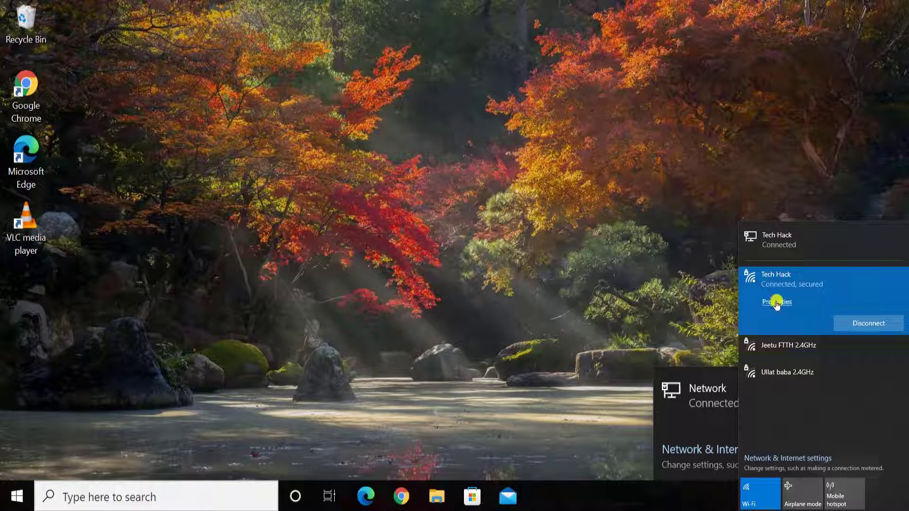
click(777, 303)
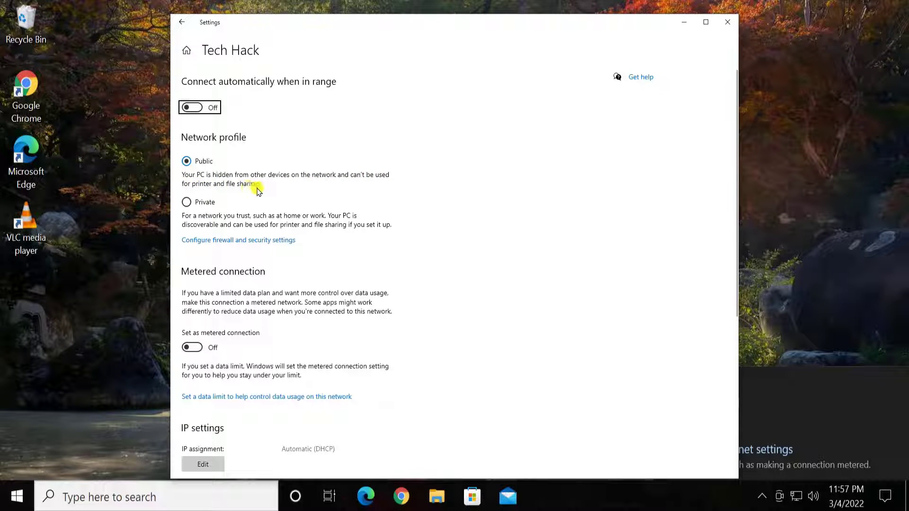
click(187, 202)
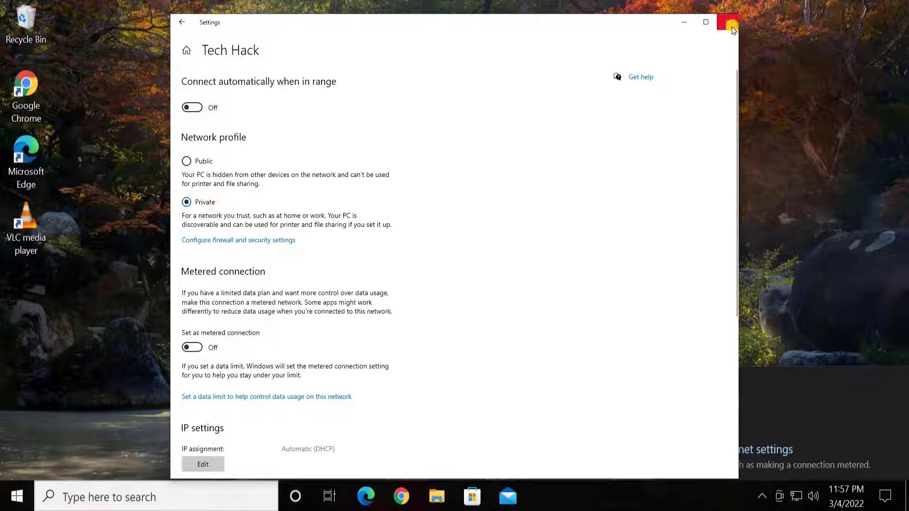
click(732, 27)
click(782, 201)
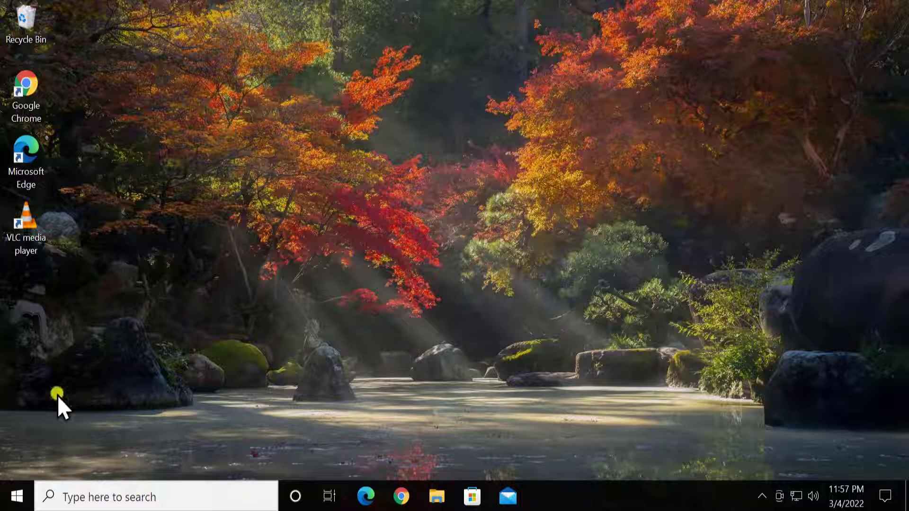
click(18, 495)
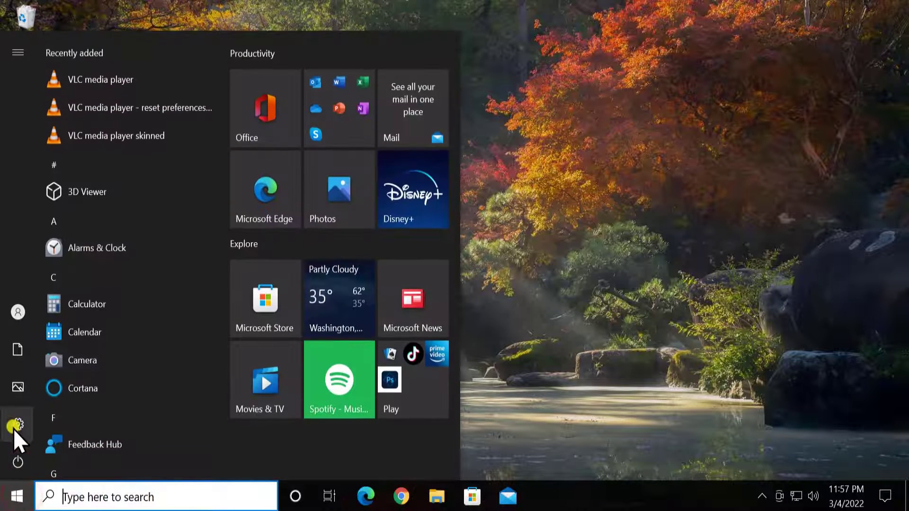
mouse_move(14, 428)
click(81, 427)
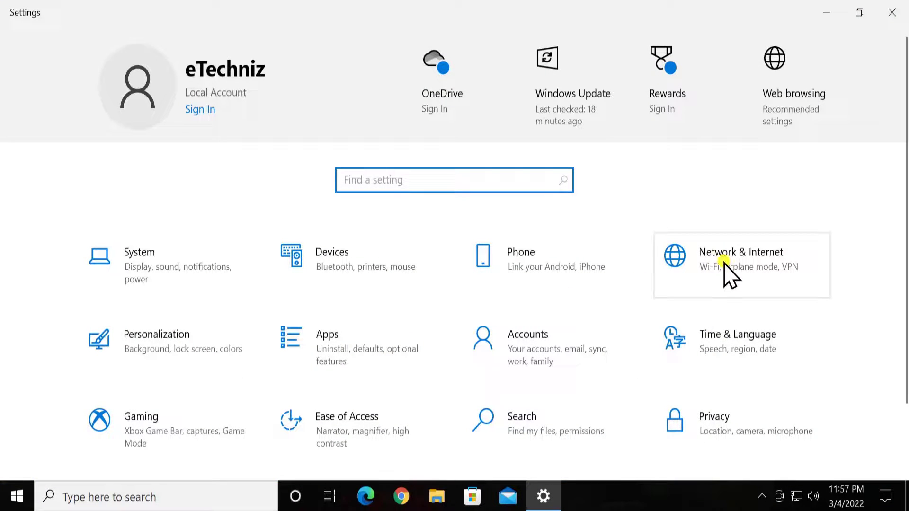
click(724, 261)
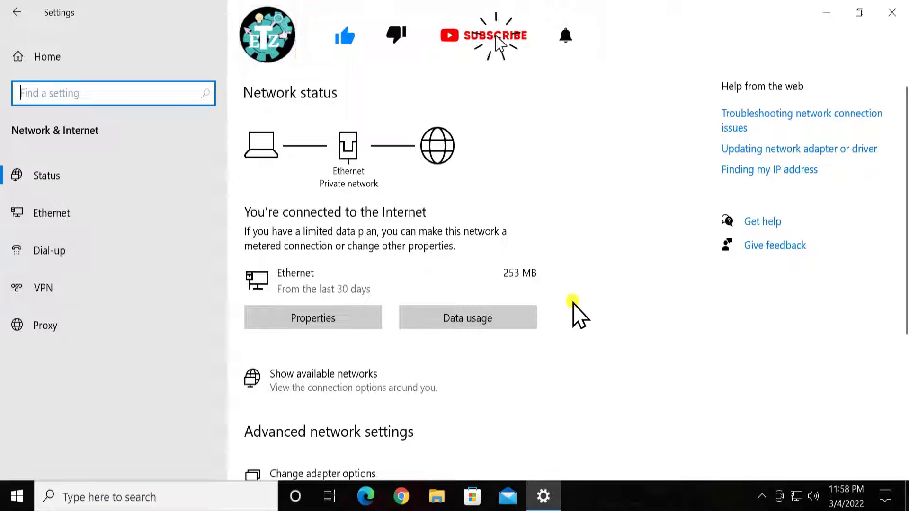
scroll(573, 303, down, 2)
scroll(573, 303, down, 3)
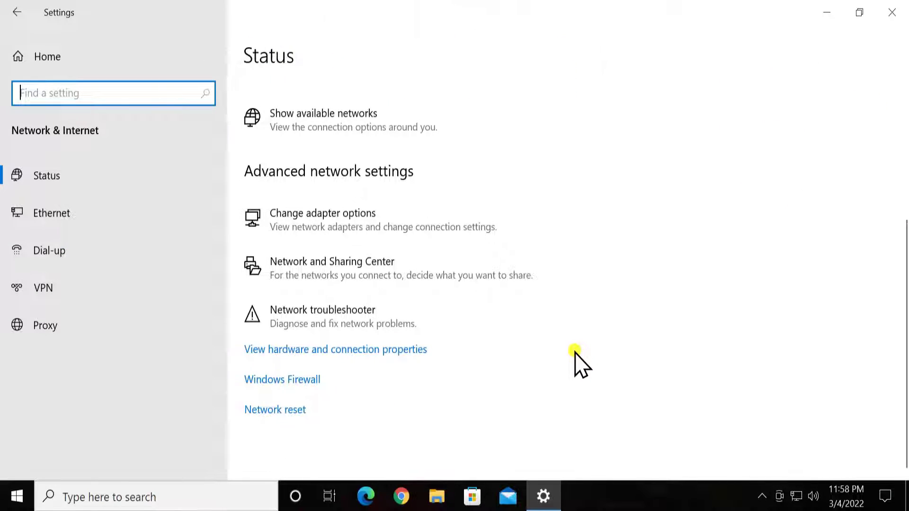
click(887, 12)
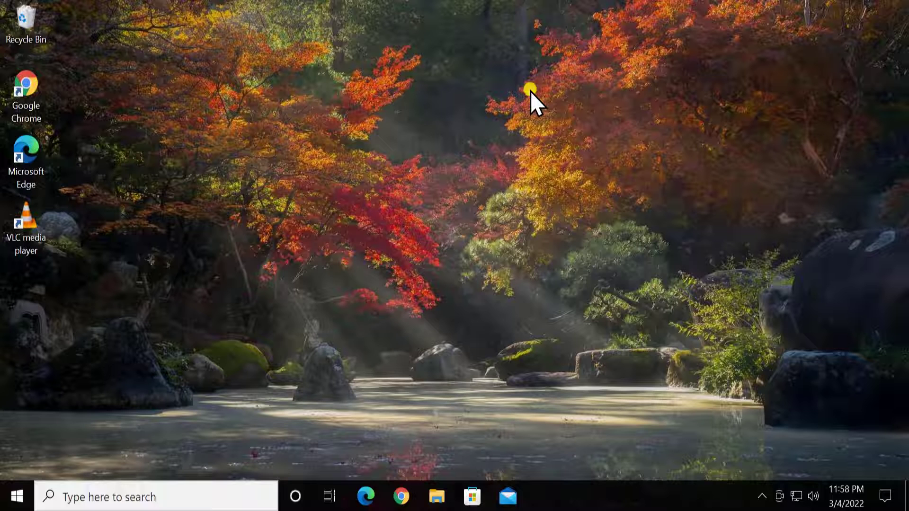
Search for Control Panel and go to Network and Internet > Network and Sharing Center.
click(158, 494)
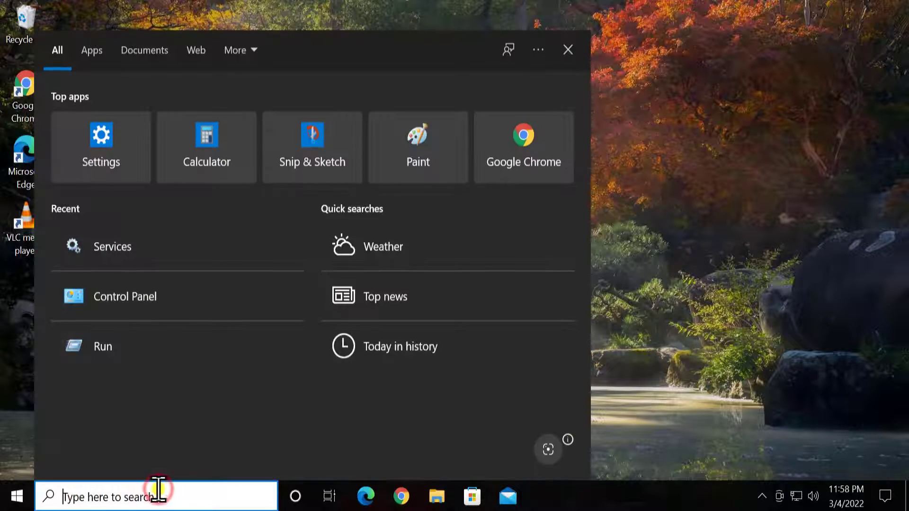
text(copntrol)
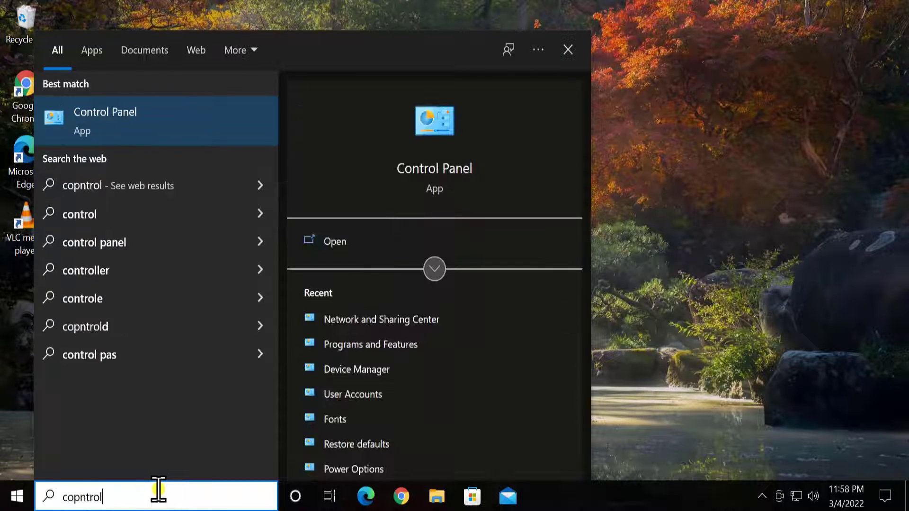
key(ctrl+a)
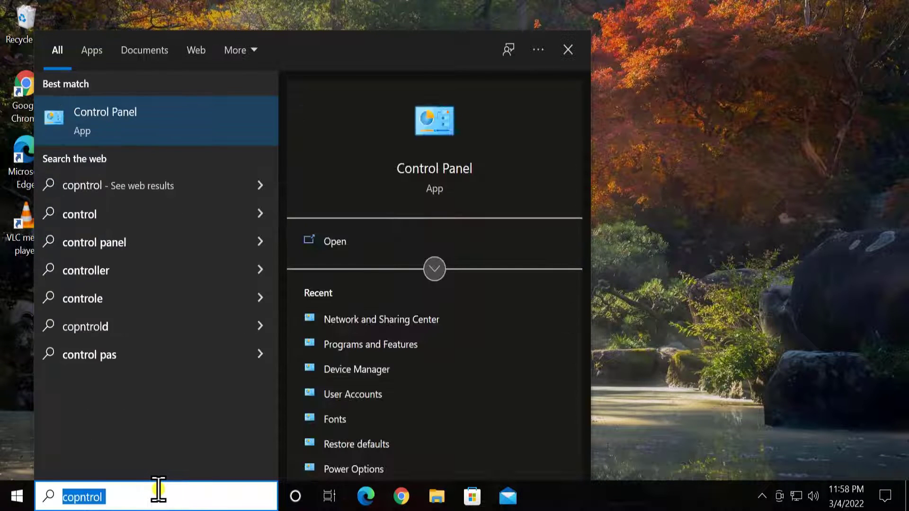
click(396, 238)
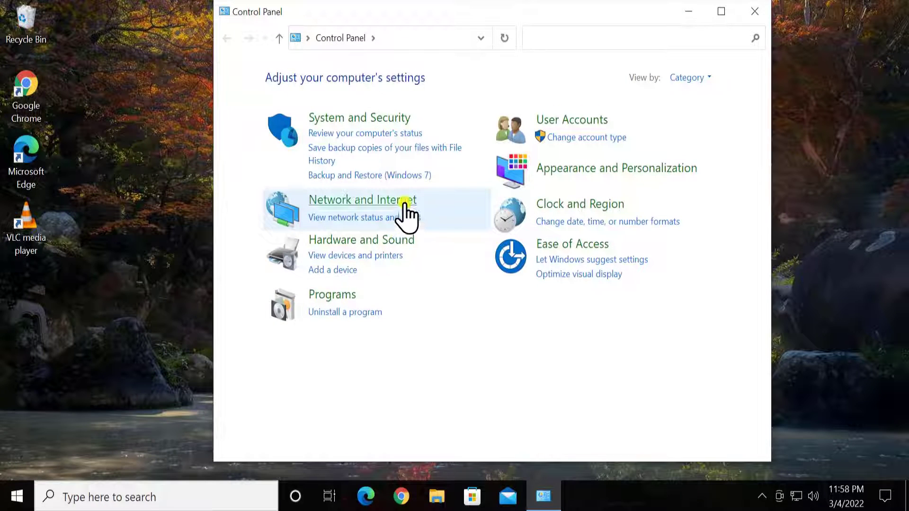
click(405, 203)
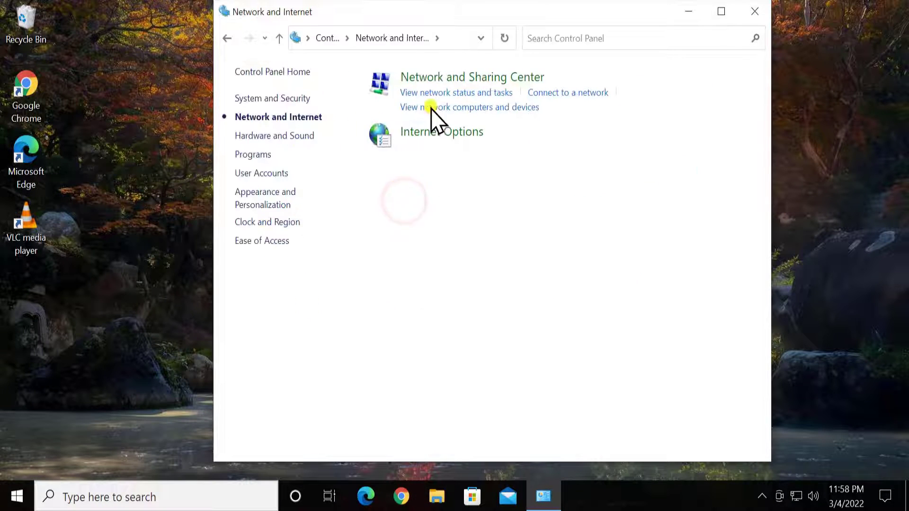
click(526, 83)
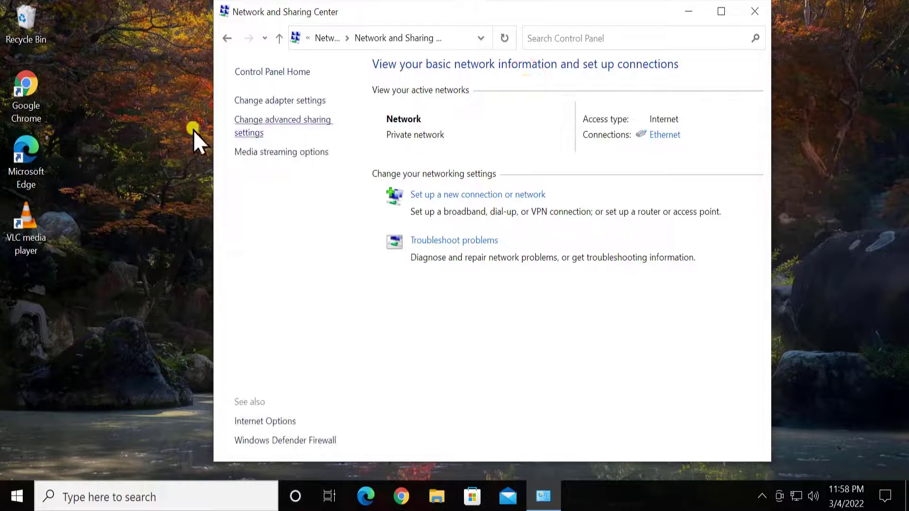
Review the Guest or Public and All Networks advanced sharing settings, then close without saving.
click(320, 122)
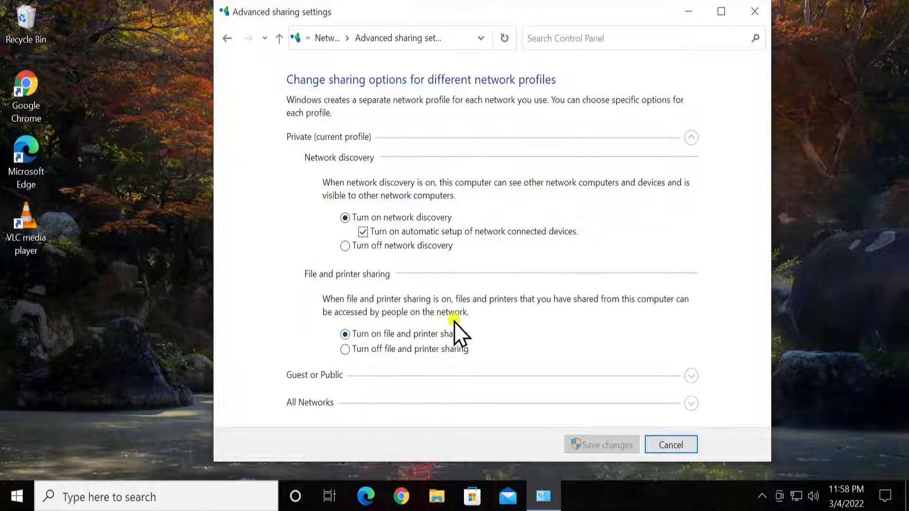
click(692, 376)
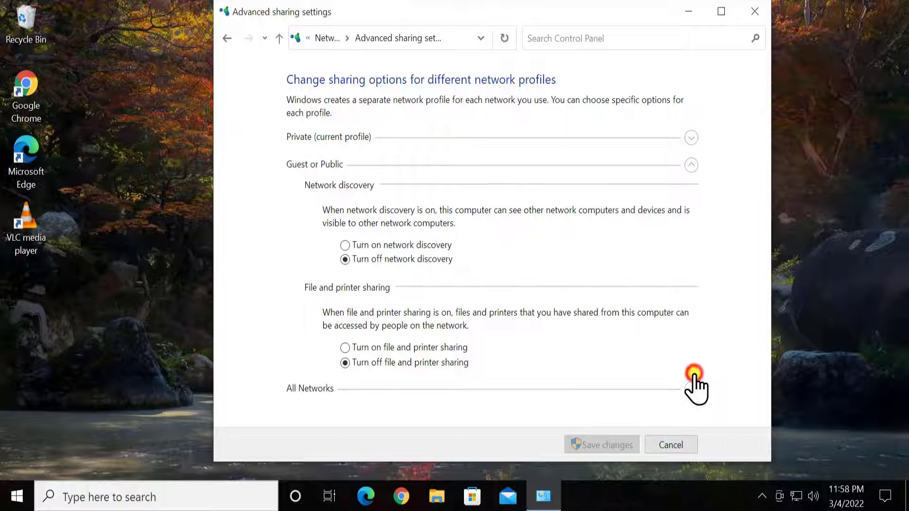
click(345, 186)
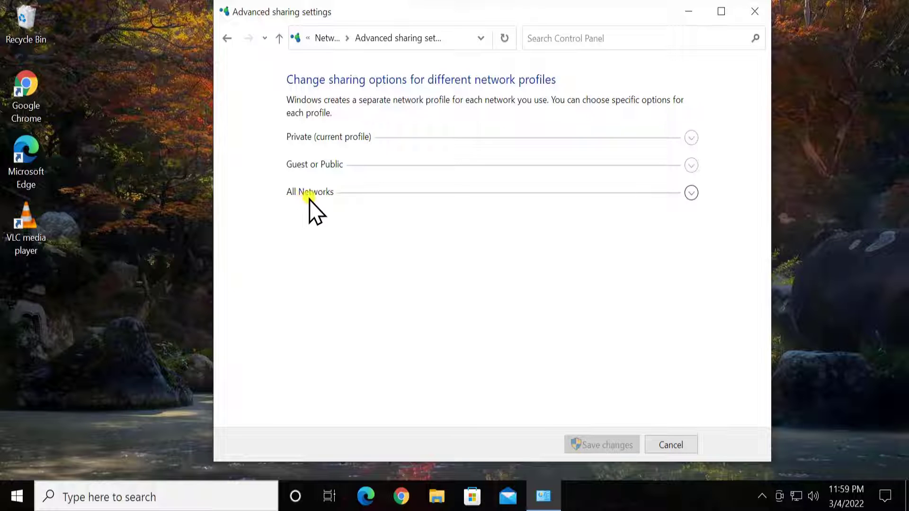
click(690, 190)
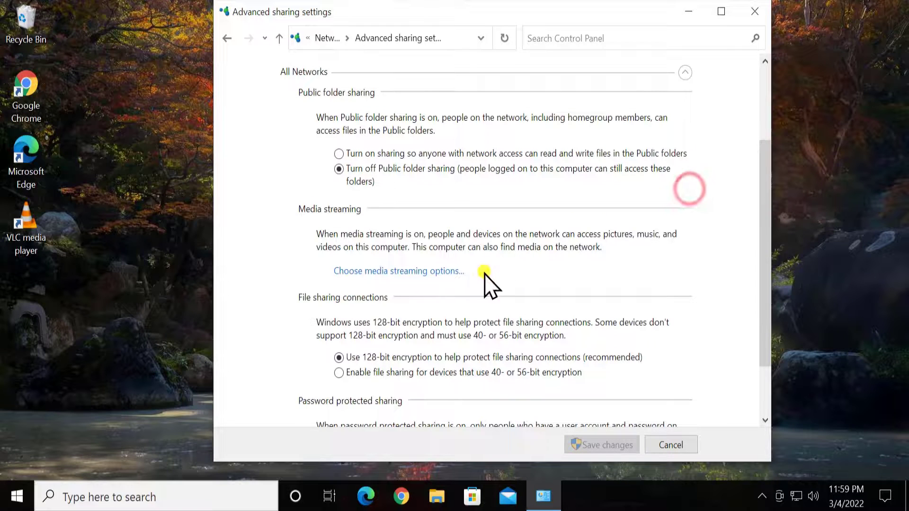
scroll(484, 274, down, 2)
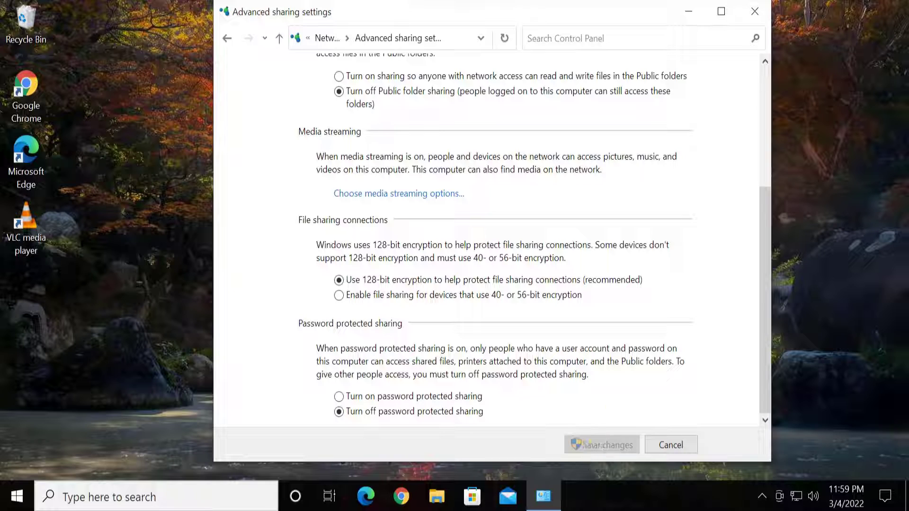
click(763, 18)
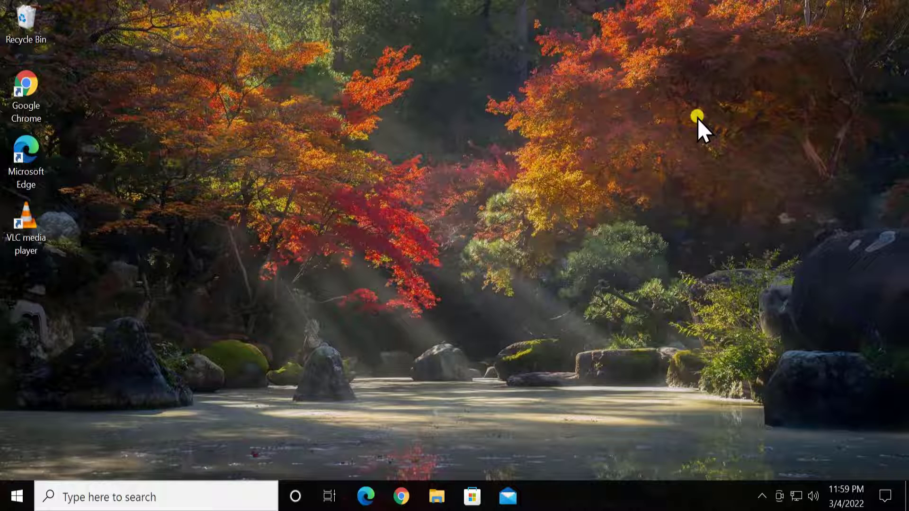
Open Services via search and select SSDP Discovery to view its status.
click(128, 495)
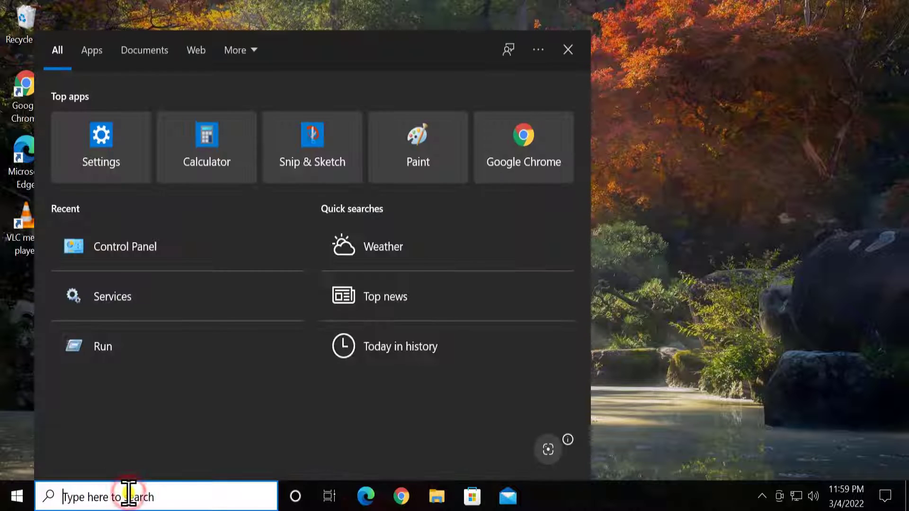
text(serv)
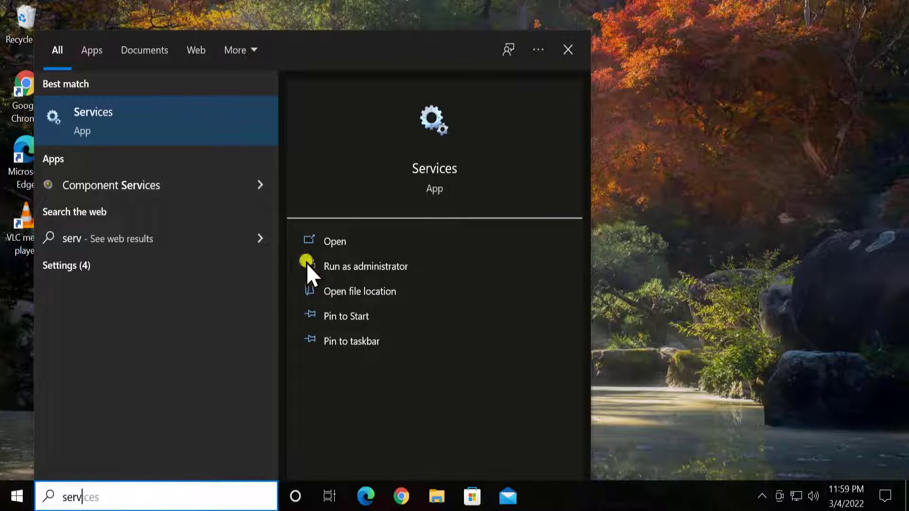
click(333, 245)
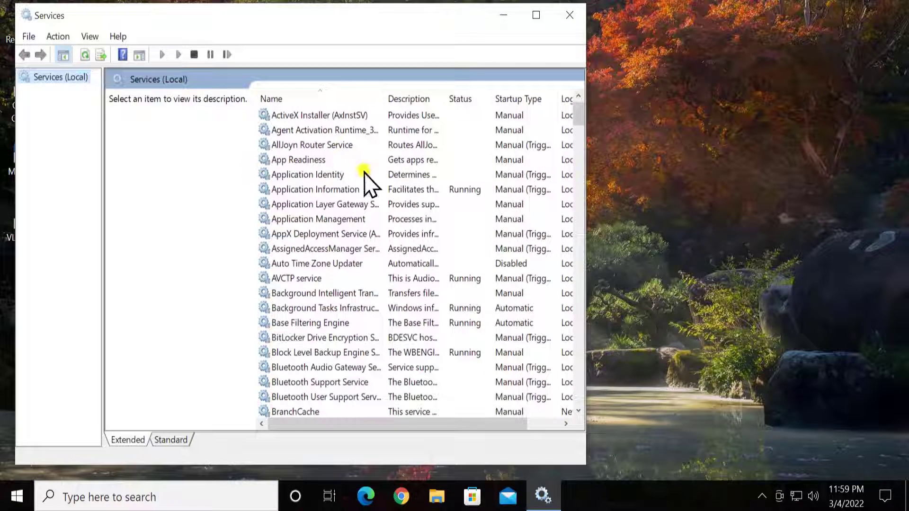
click(362, 176)
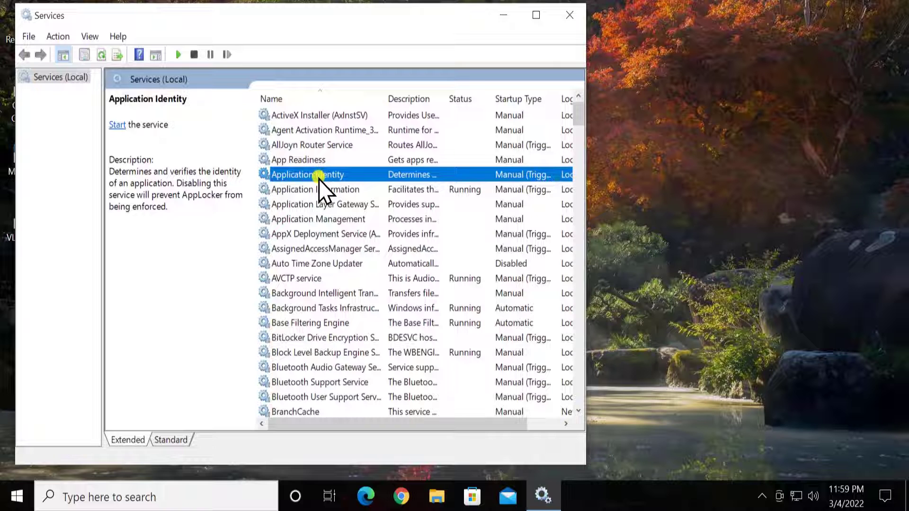
key(s)
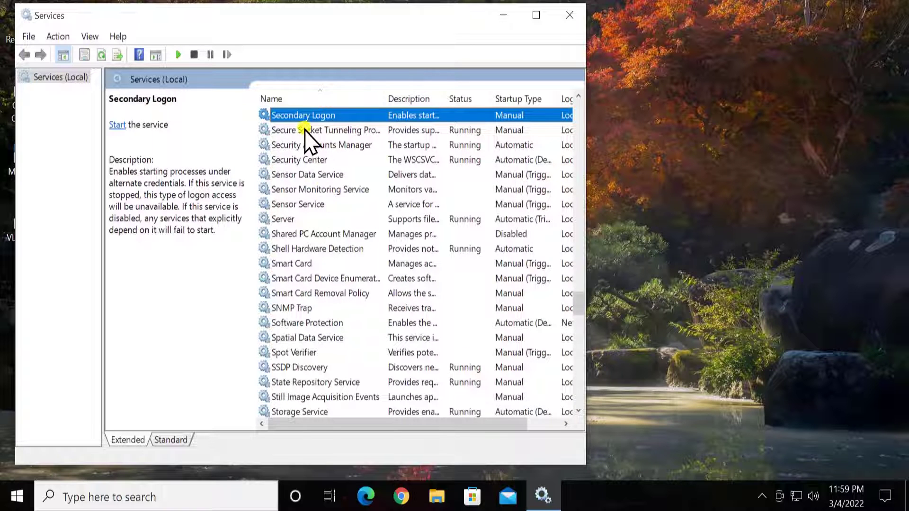
click(325, 368)
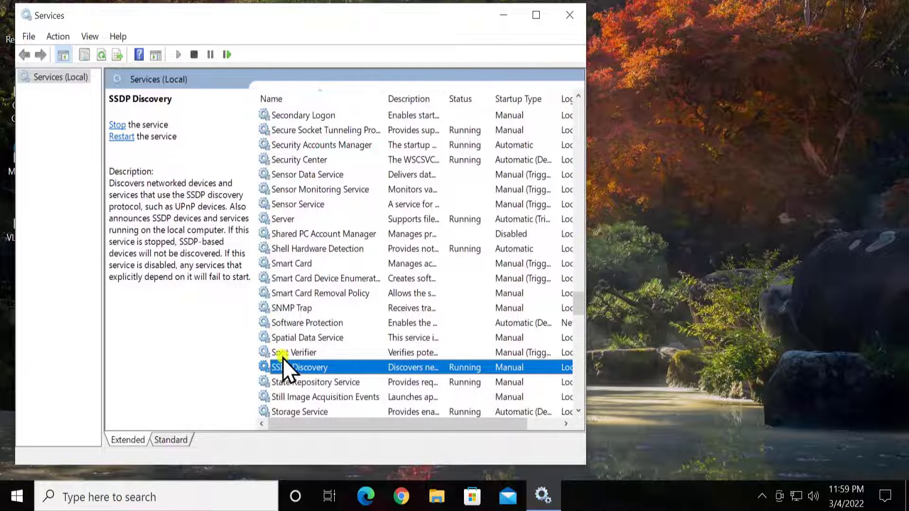
Review SSDP Discovery's startup type choices, keep it on Manual, and close Services.
right_click(322, 368)
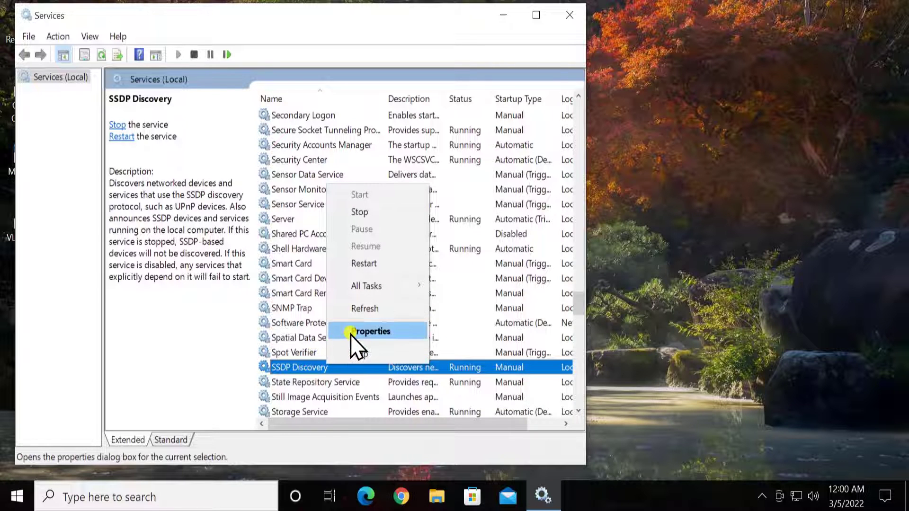
click(389, 333)
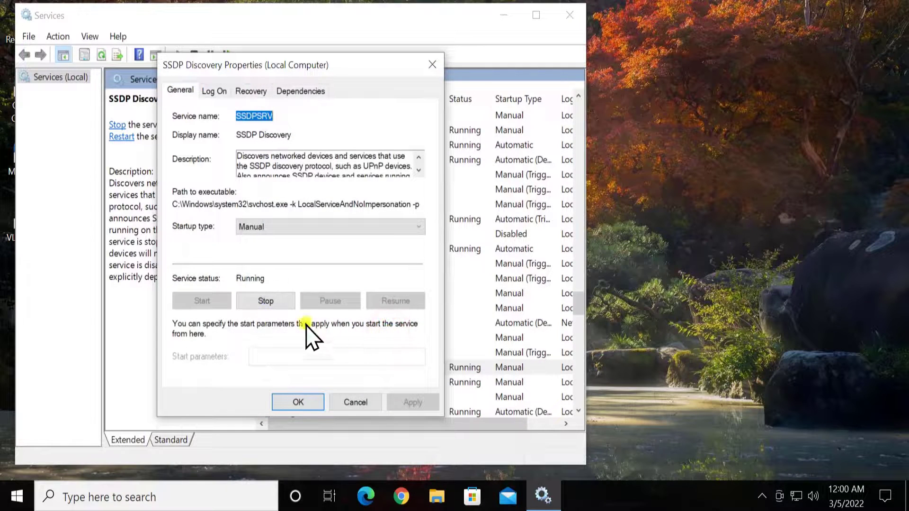
click(329, 229)
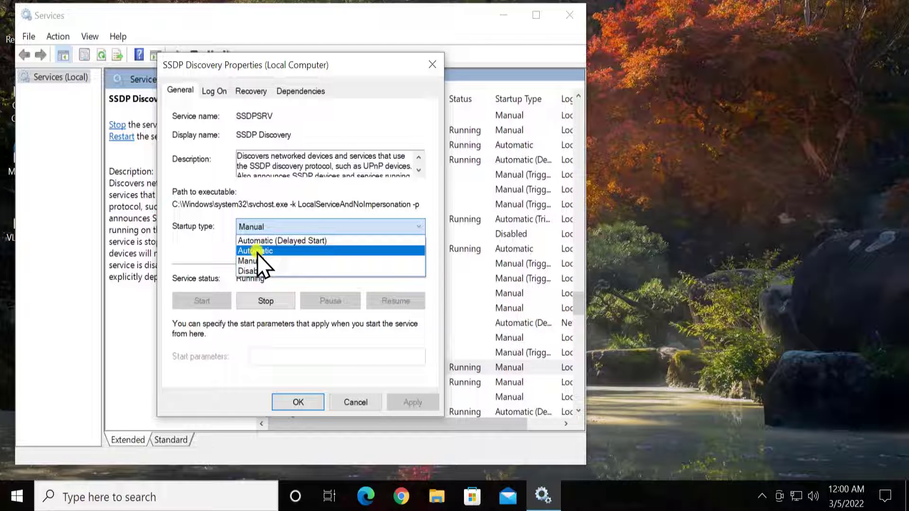
click(265, 348)
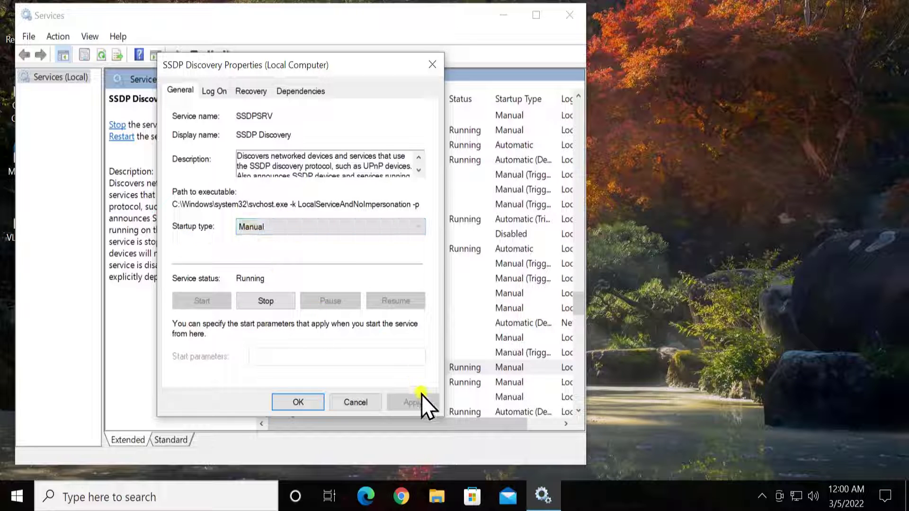
click(348, 397)
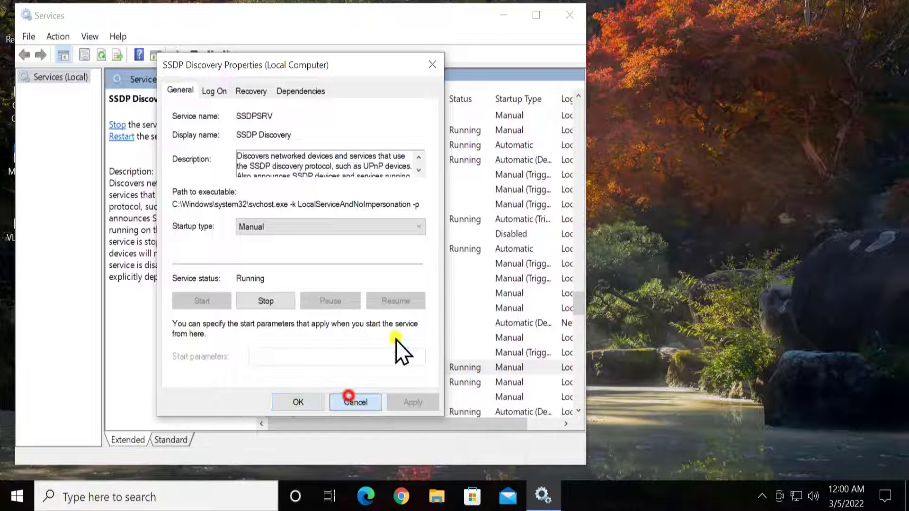
click(572, 11)
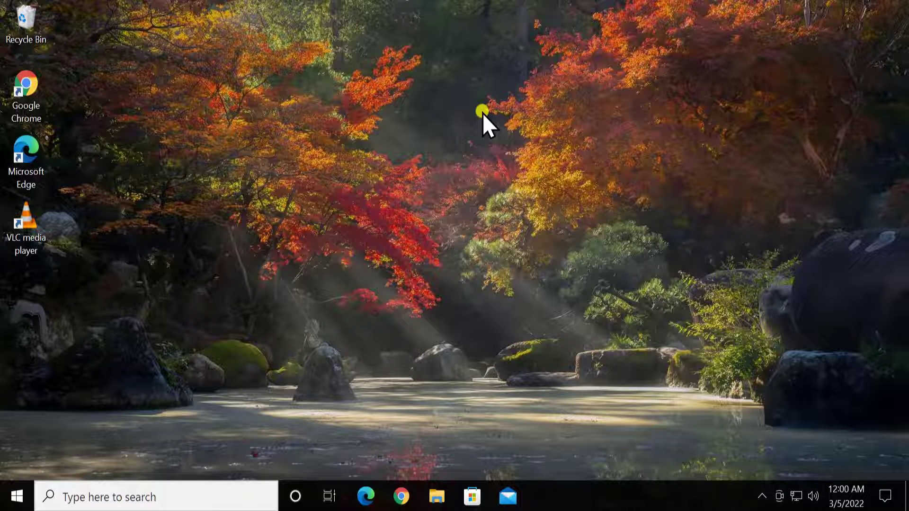
Launch the Windows Security app from Settings > Update & Security > Windows Security.
click(17, 495)
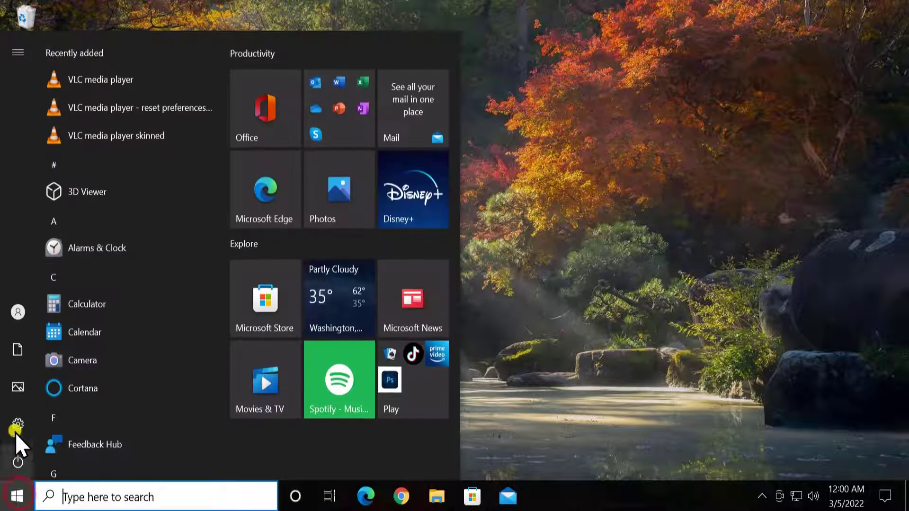
click(65, 427)
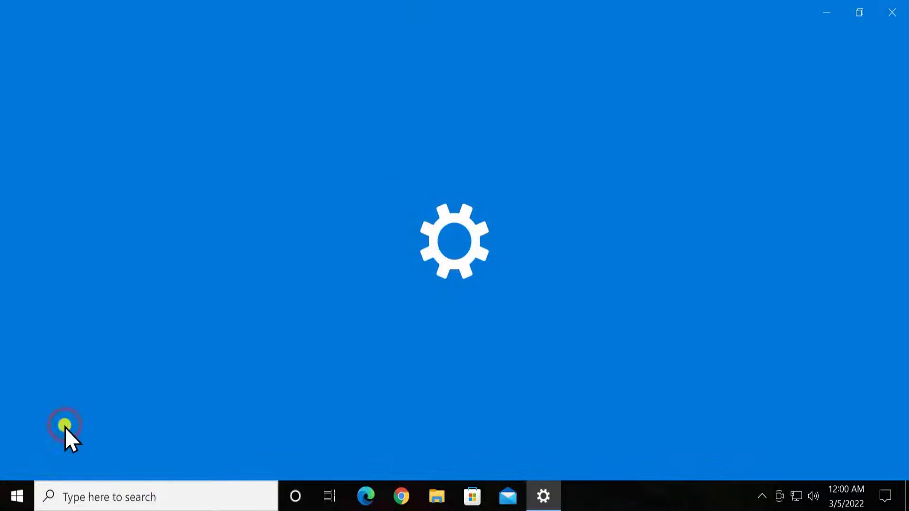
scroll(244, 345, down, 3)
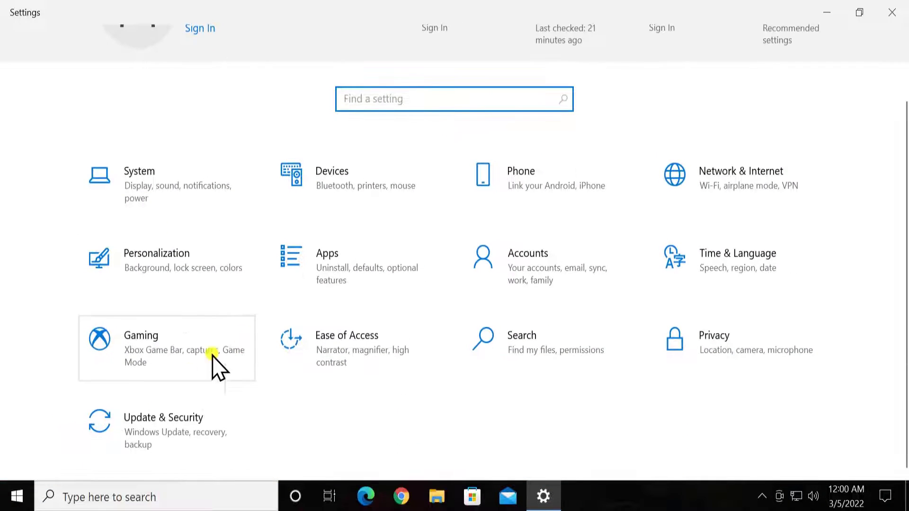
click(150, 428)
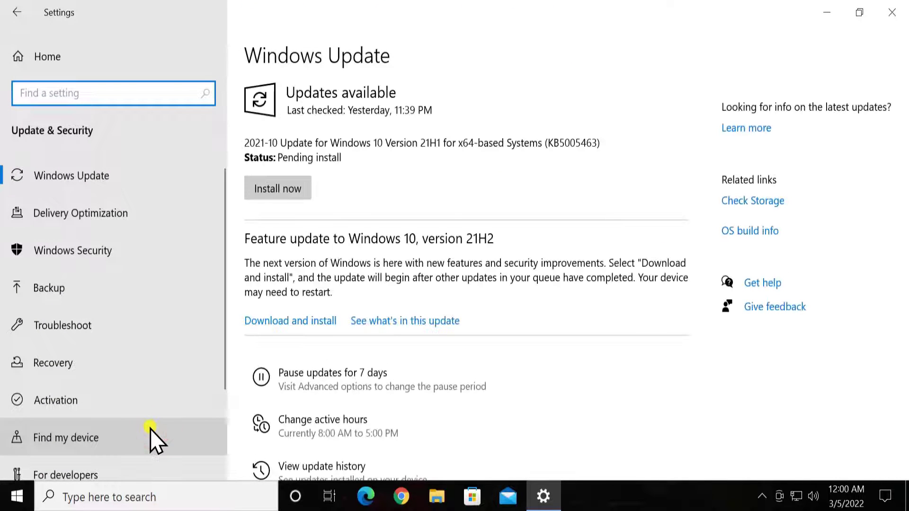
click(126, 255)
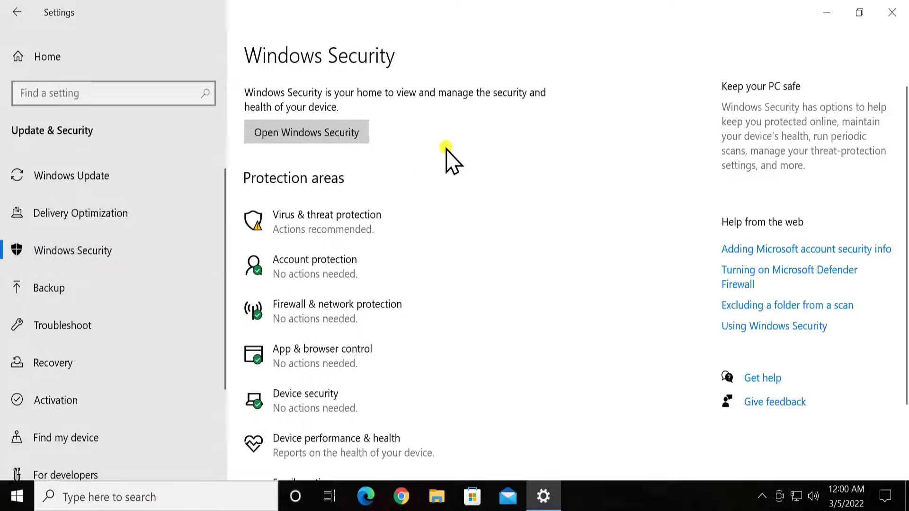
click(330, 137)
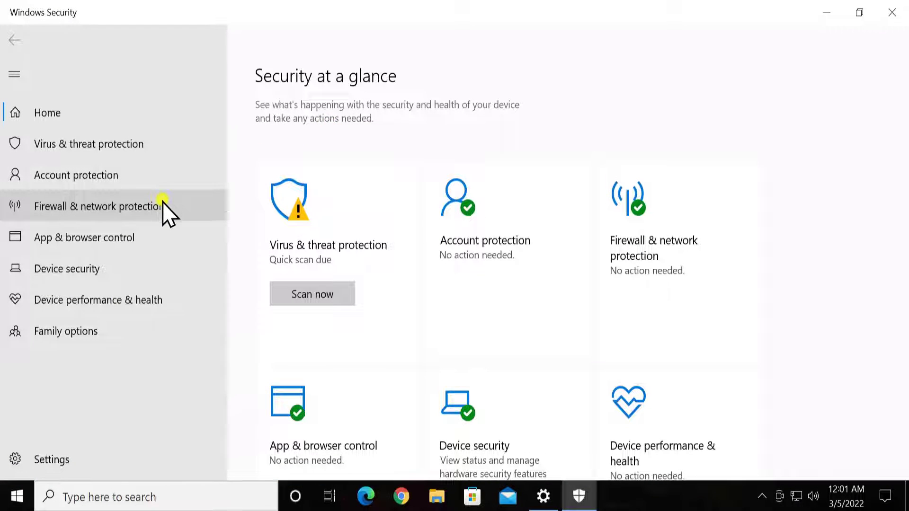
Show the apps allowed through the firewall from Firewall & network protection.
click(193, 207)
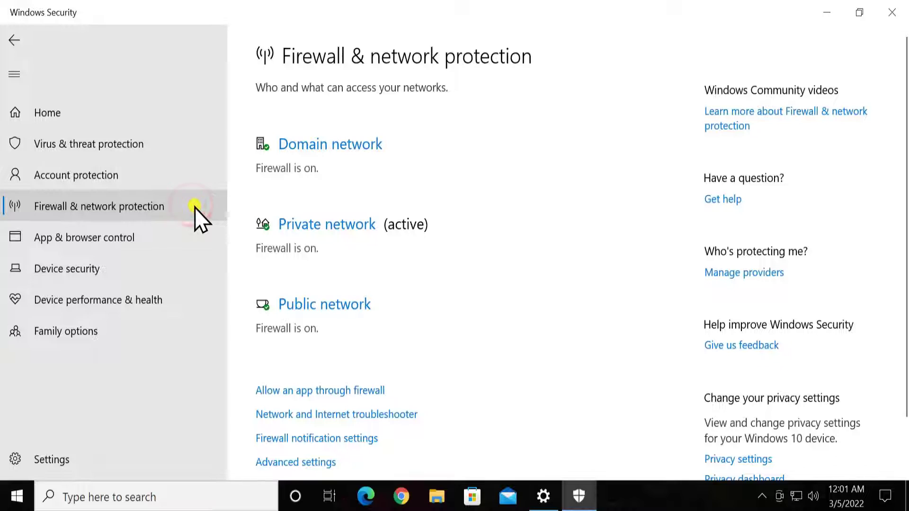
scroll(464, 163, down, 2)
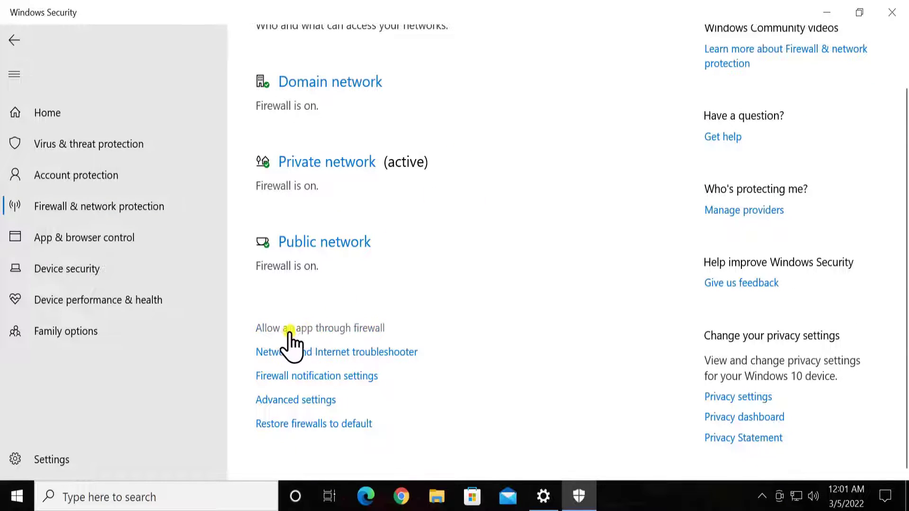
click(349, 328)
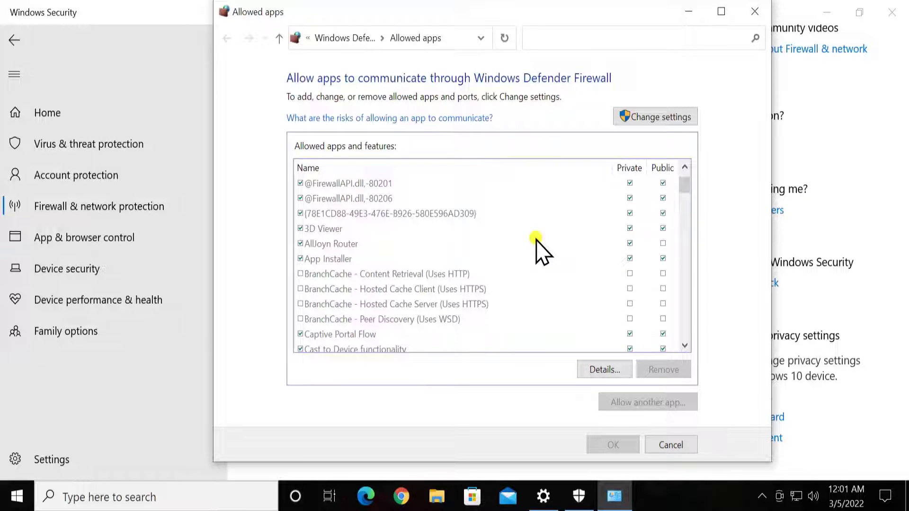
Confirm File and Printer Sharing is allowed on private networks, then close Allowed apps and Windows Security.
scroll(537, 240, down, 2)
scroll(537, 240, down, 2)
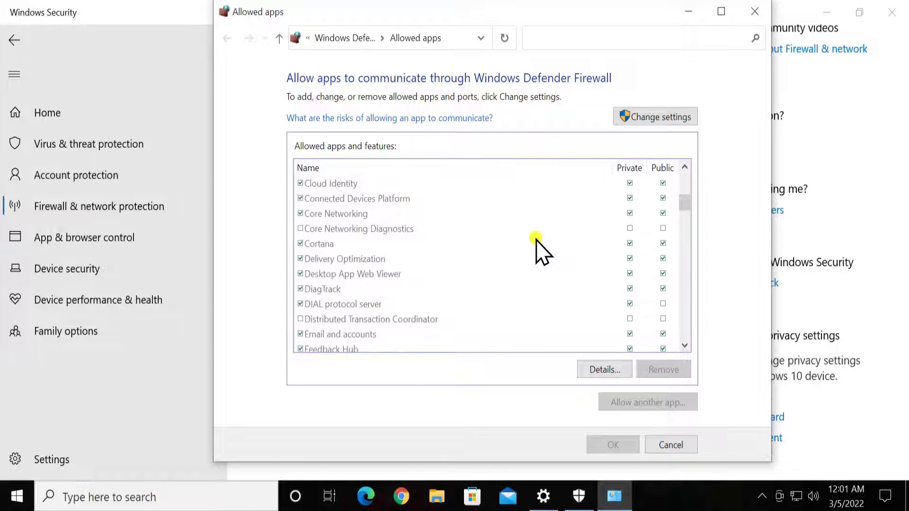
scroll(537, 239, down, 1)
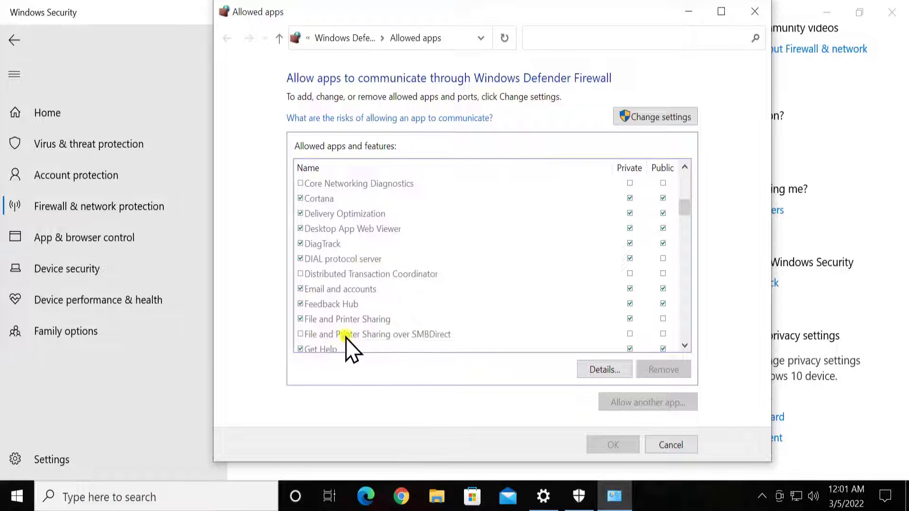
drag(682, 212, 689, 222)
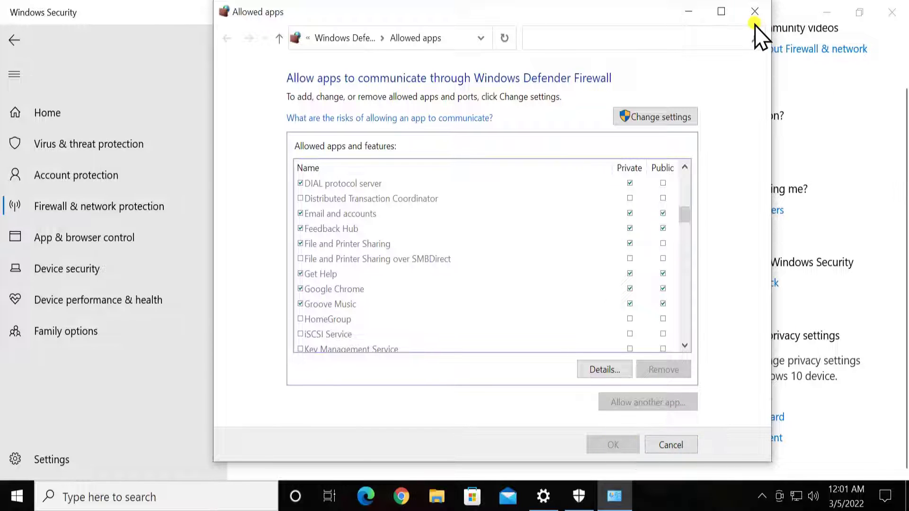
click(755, 12)
click(891, 12)
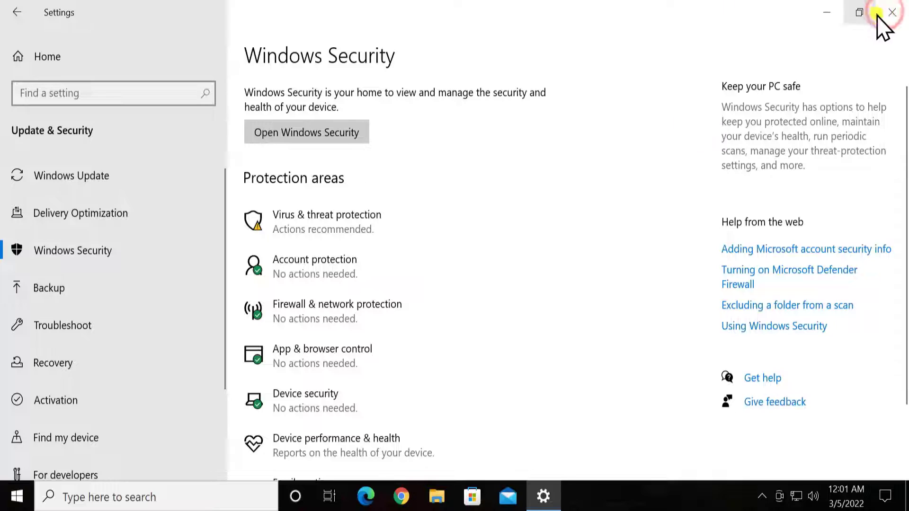